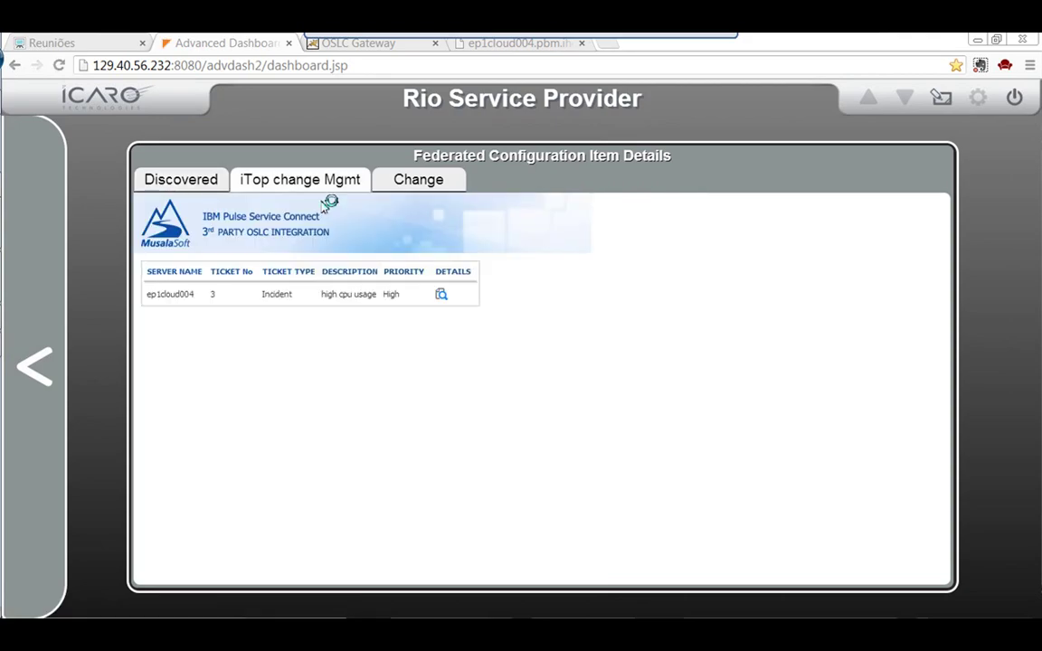
Review the Change details of ep1cloud004 in the dashboard and the registry information in the OSLC Gateway administration.
left_click(419, 183)
left_click(421, 183)
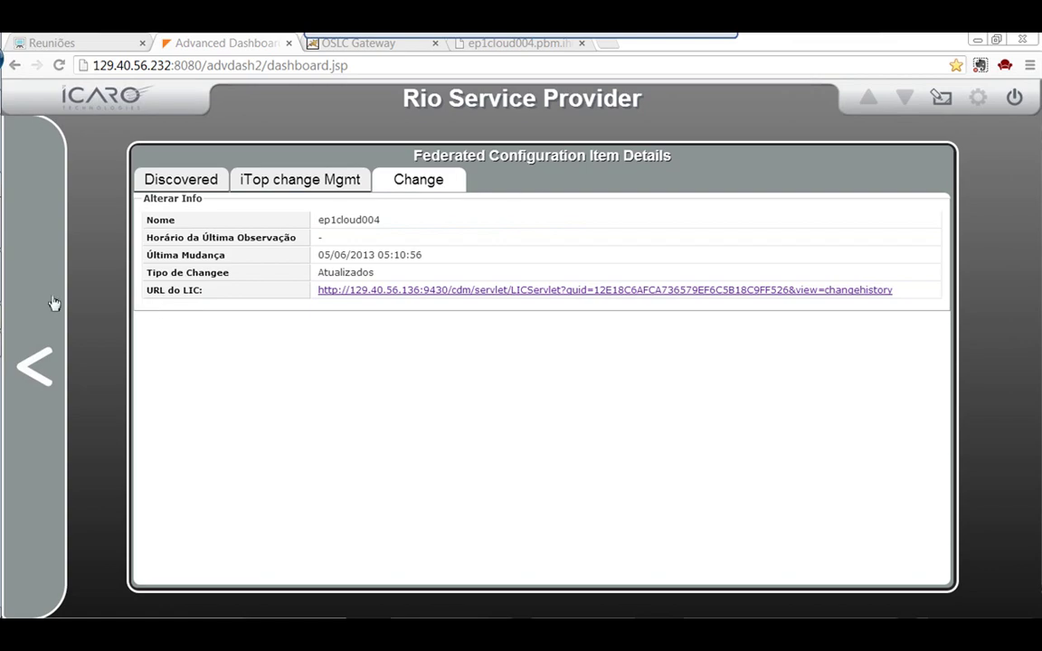
left_click(366, 43)
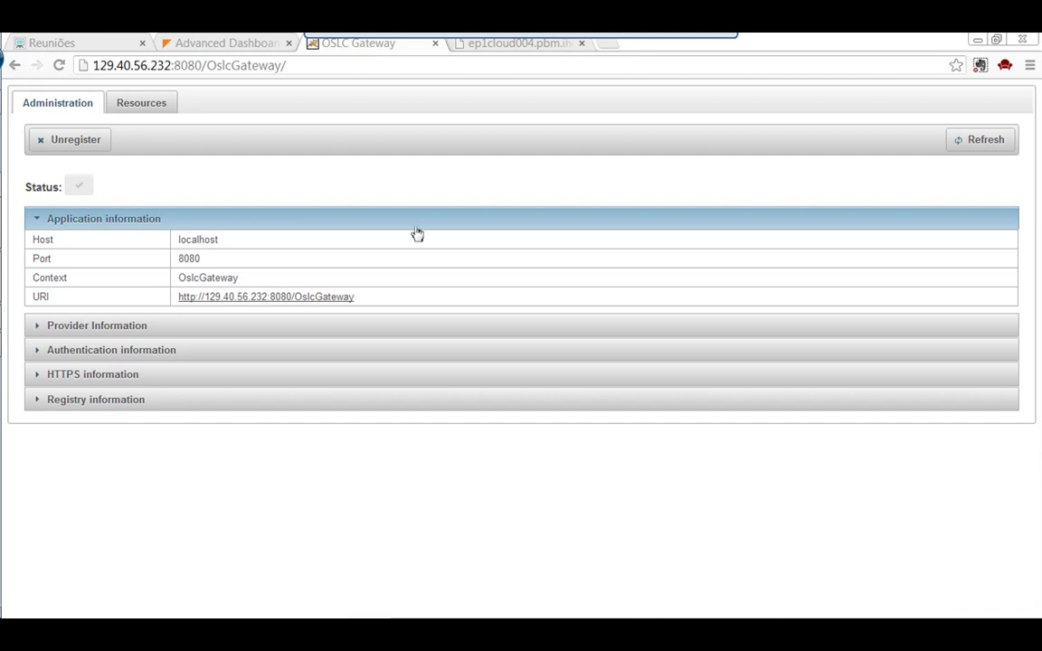
left_click(110, 401)
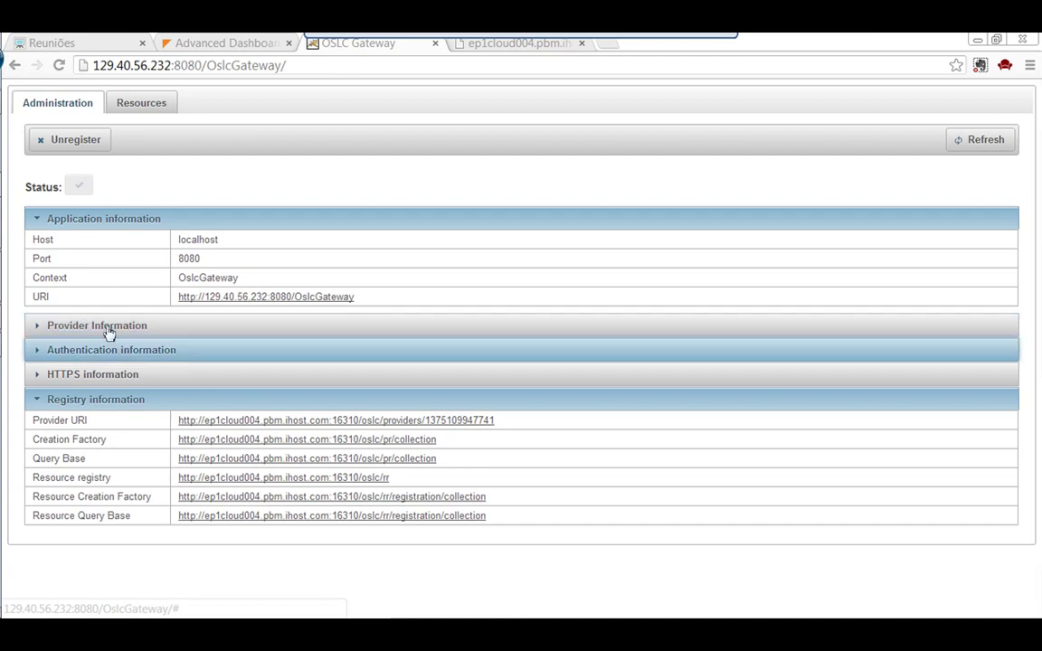
Retrieve the computer system resources in the OSLC Gateway.
left_click(156, 108)
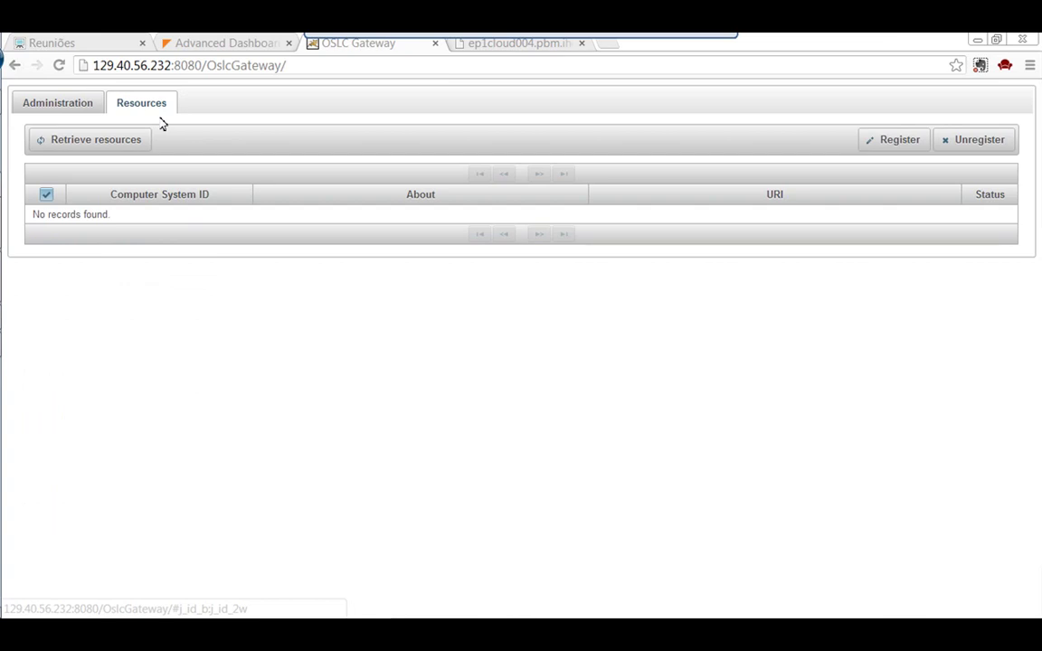
left_click(91, 146)
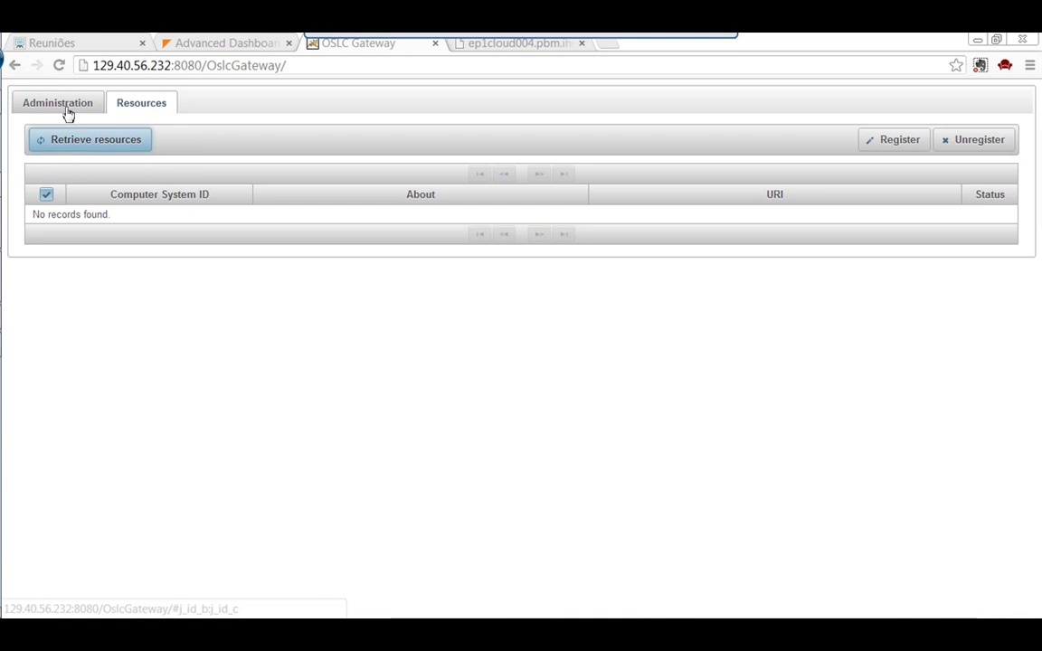
left_click(142, 140)
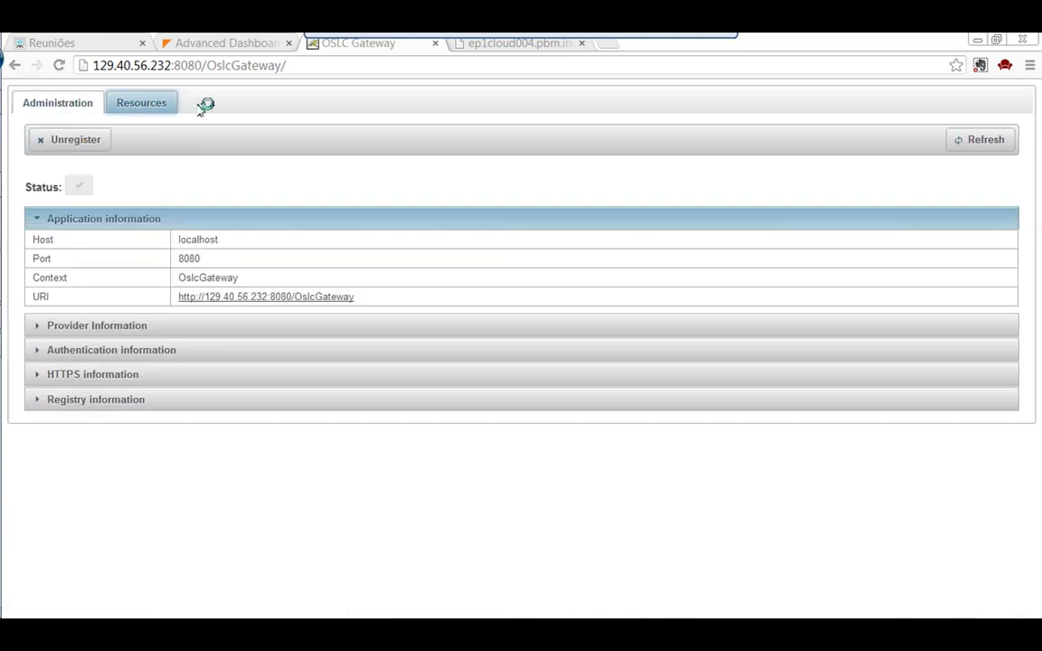
left_click(145, 103)
left_click(111, 145)
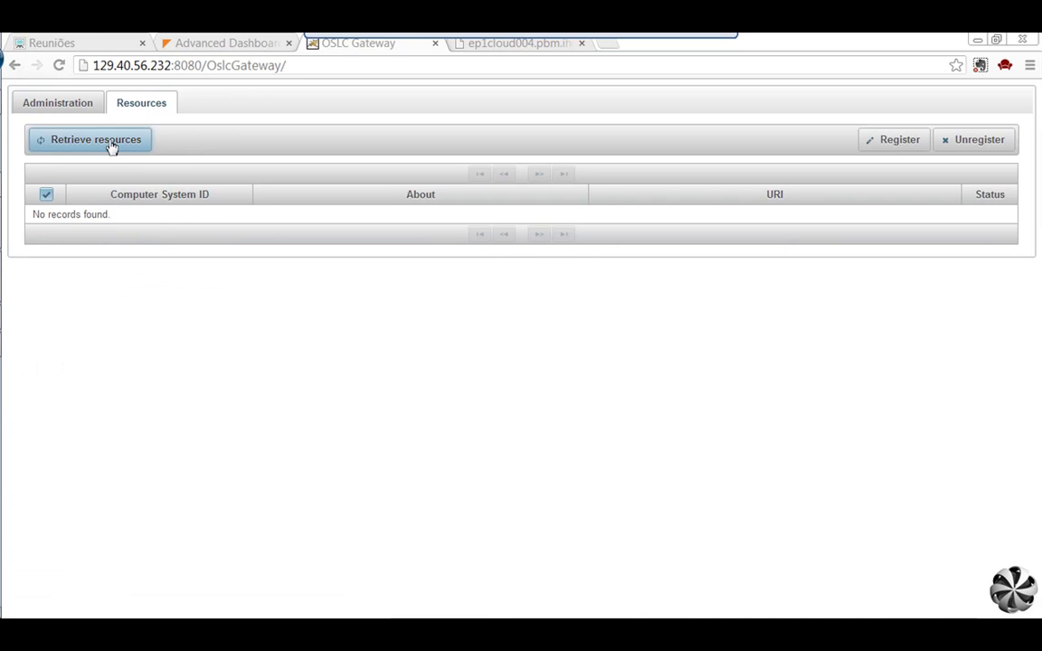
left_click(96, 140)
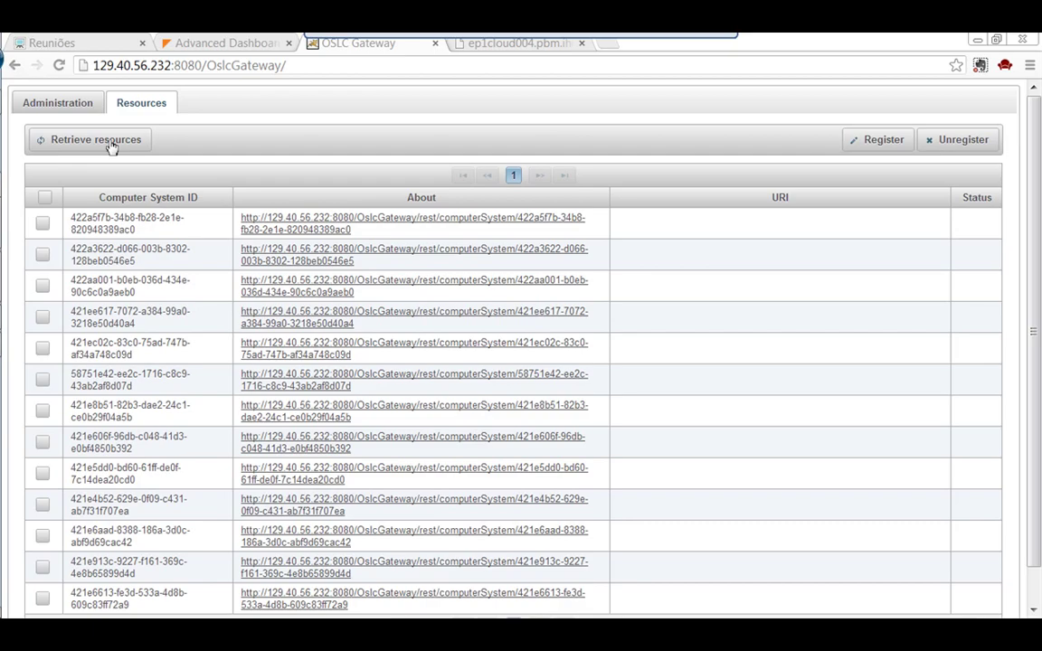
Register all retrieved computer systems in the OSLC Gateway, and clear the row selection.
left_click(877, 145)
left_click(48, 194)
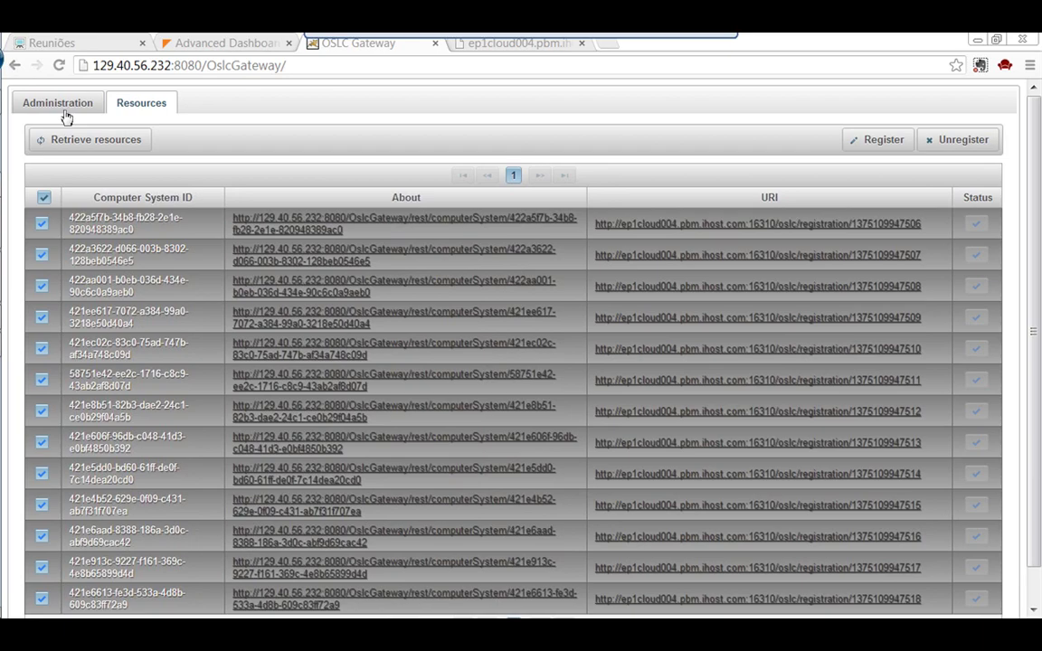
left_click(42, 197)
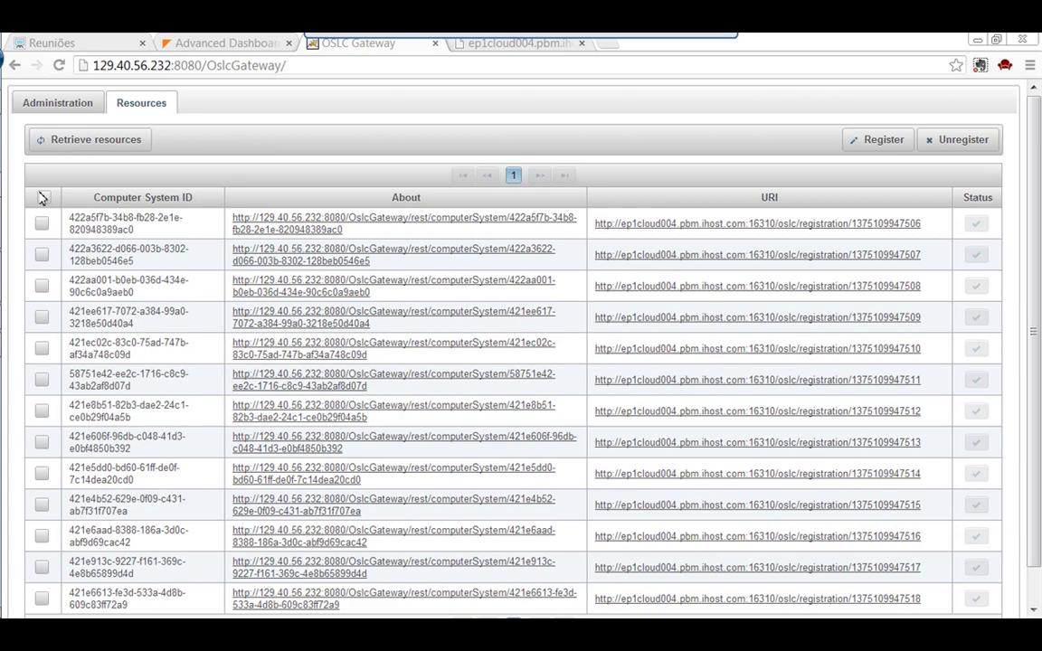
Review the configuration and support details of ep1cloud221 in the Advanced Dashboards, and return to the security events list.
left_click(222, 43)
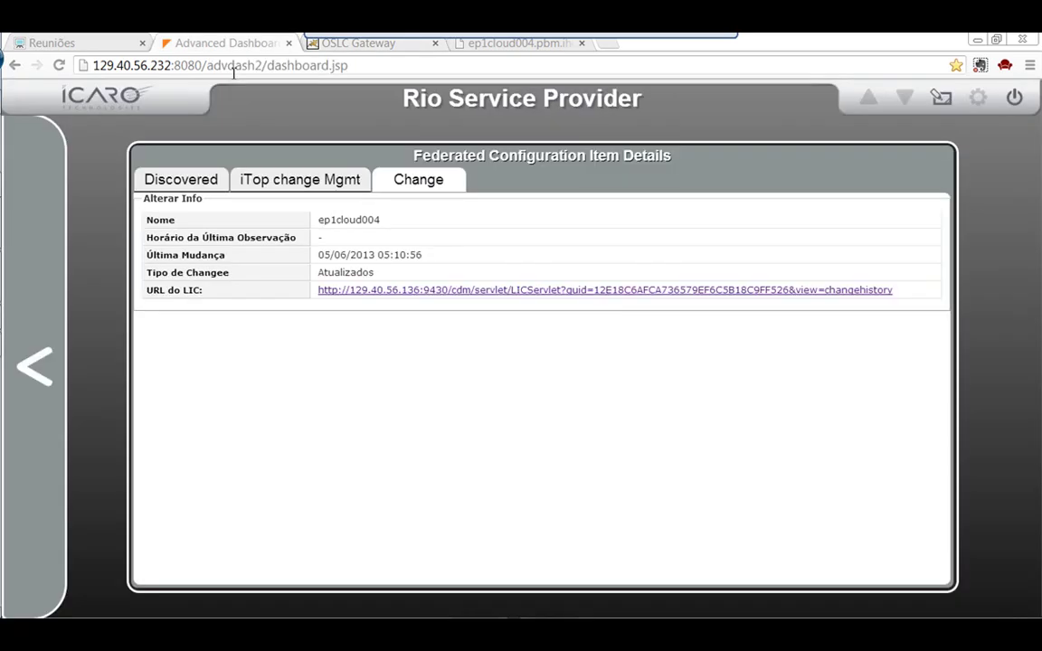
left_click(49, 224)
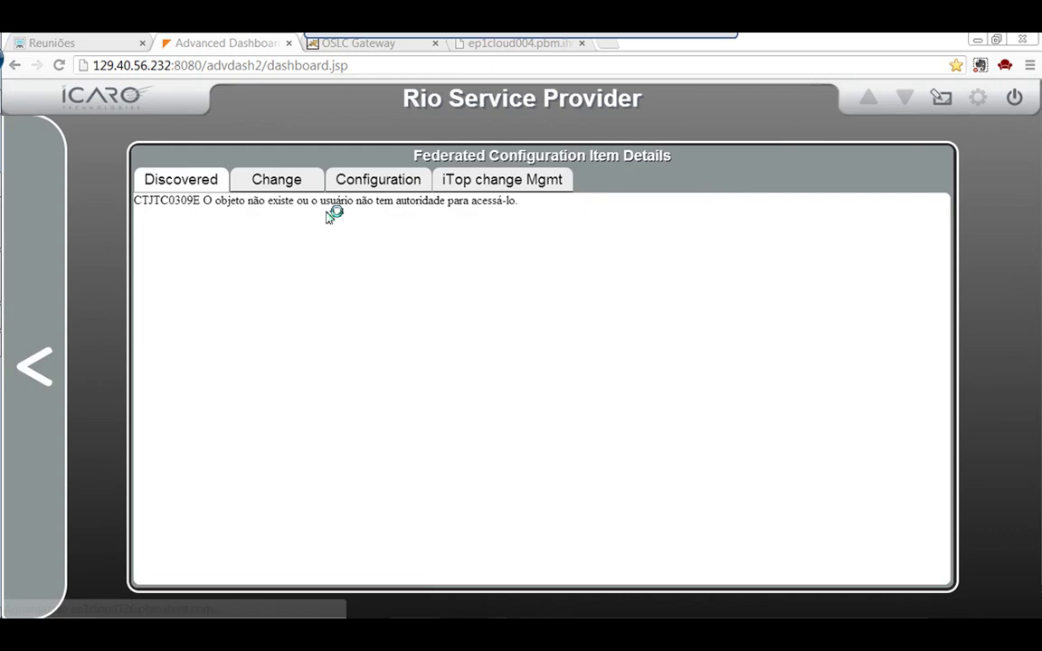
left_click(347, 195)
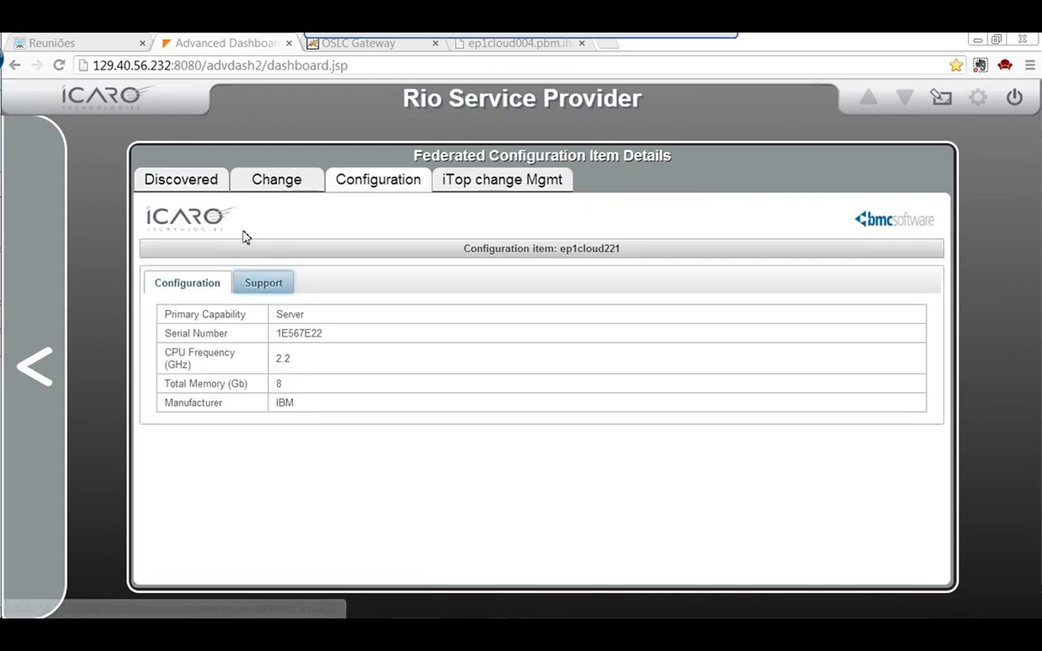
left_click(285, 286)
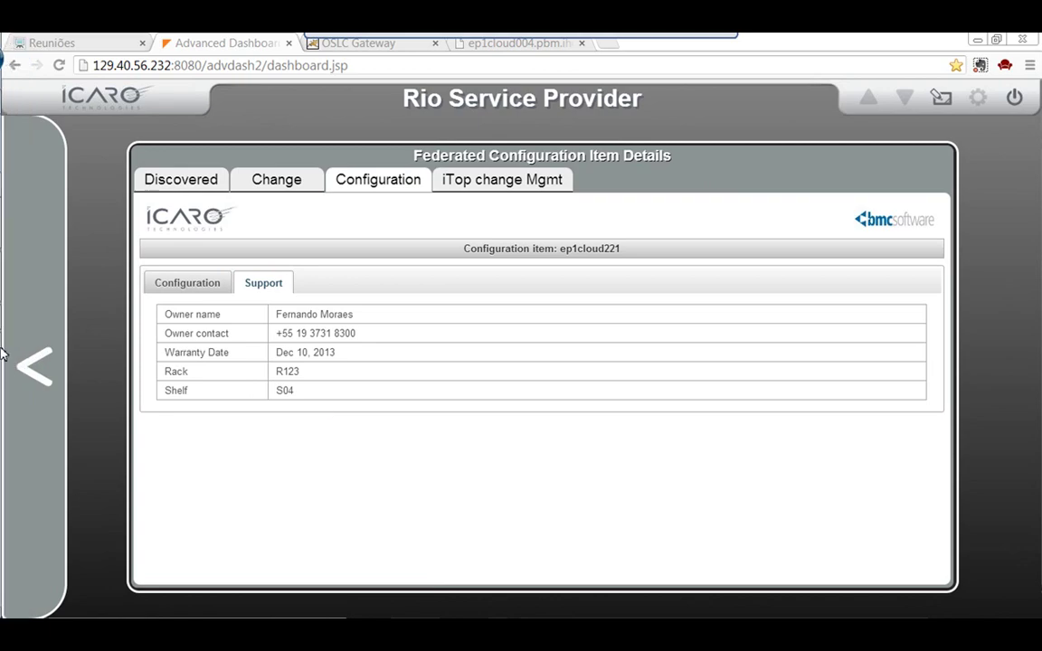
left_click(48, 347)
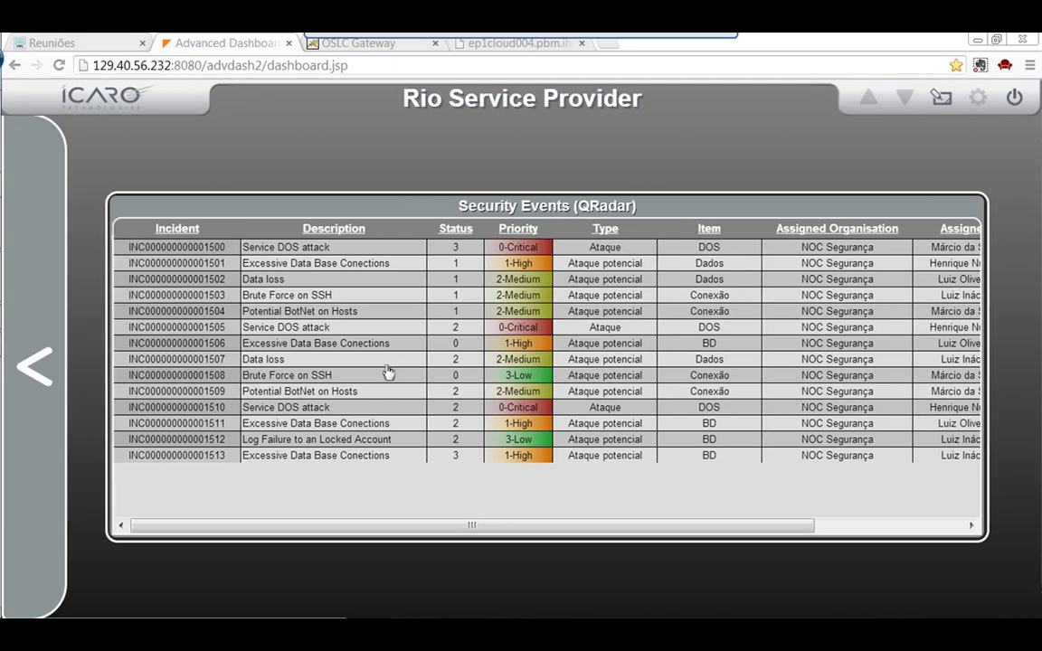
Open the low-priority Brute Force on SSH event's federated details, review Discovered, Change, iTop change Mgmt, Configuration and Location, and return to the list.
left_click(387, 373)
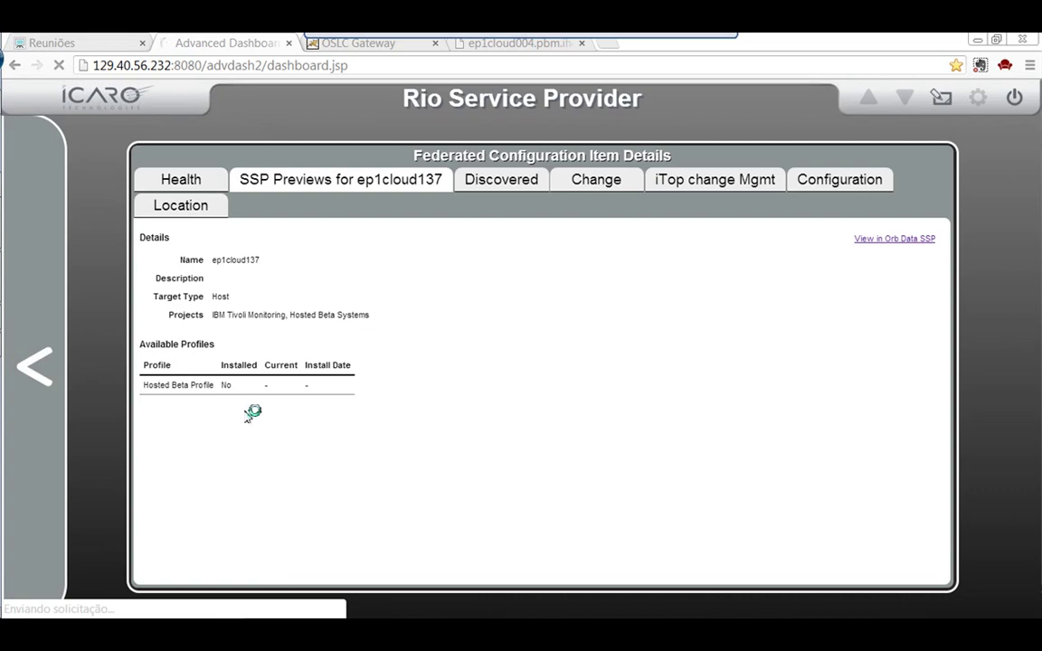
left_click(502, 181)
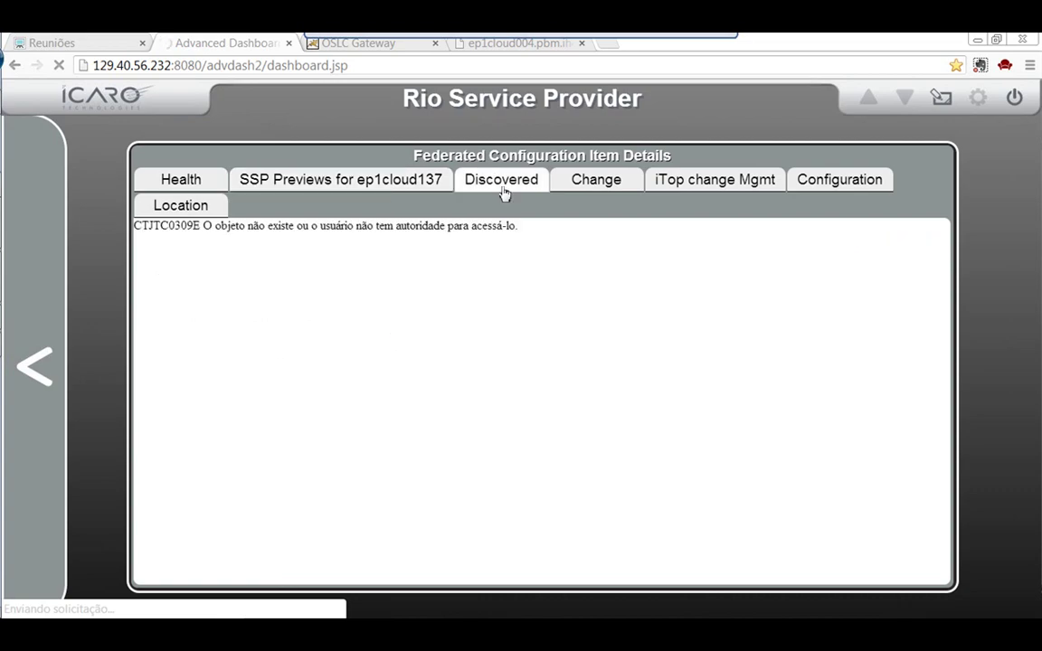
left_click(575, 186)
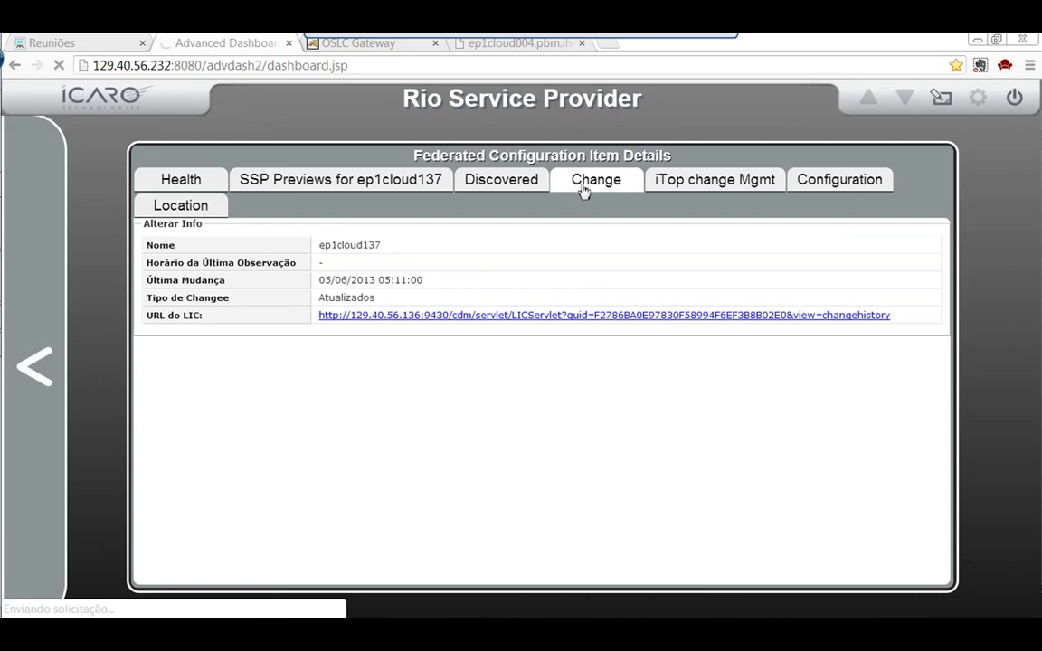
left_click(711, 184)
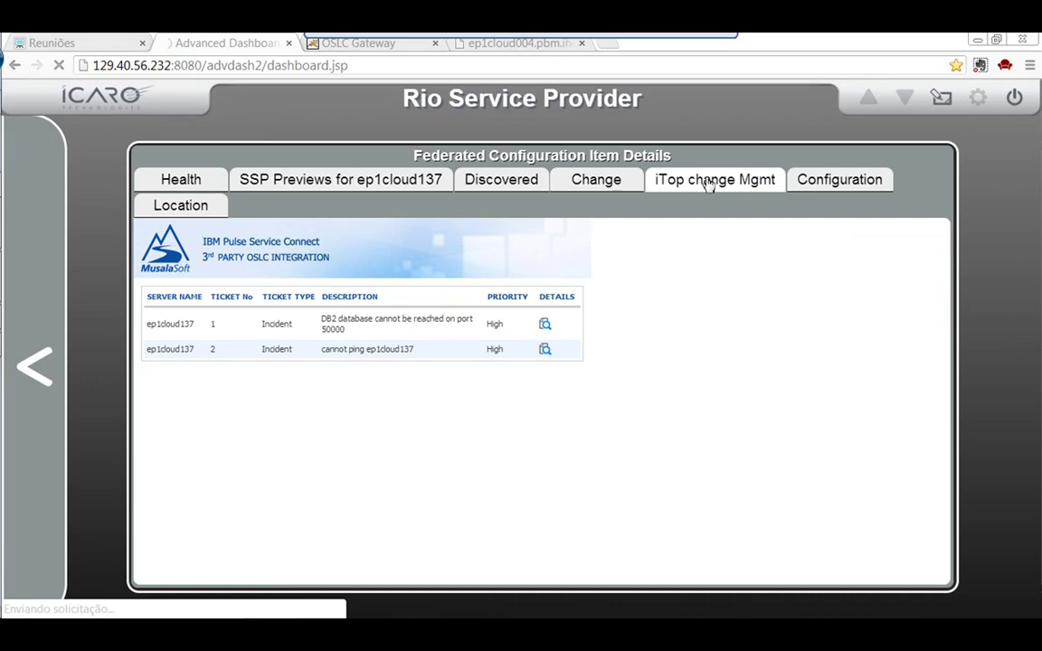
left_click(834, 181)
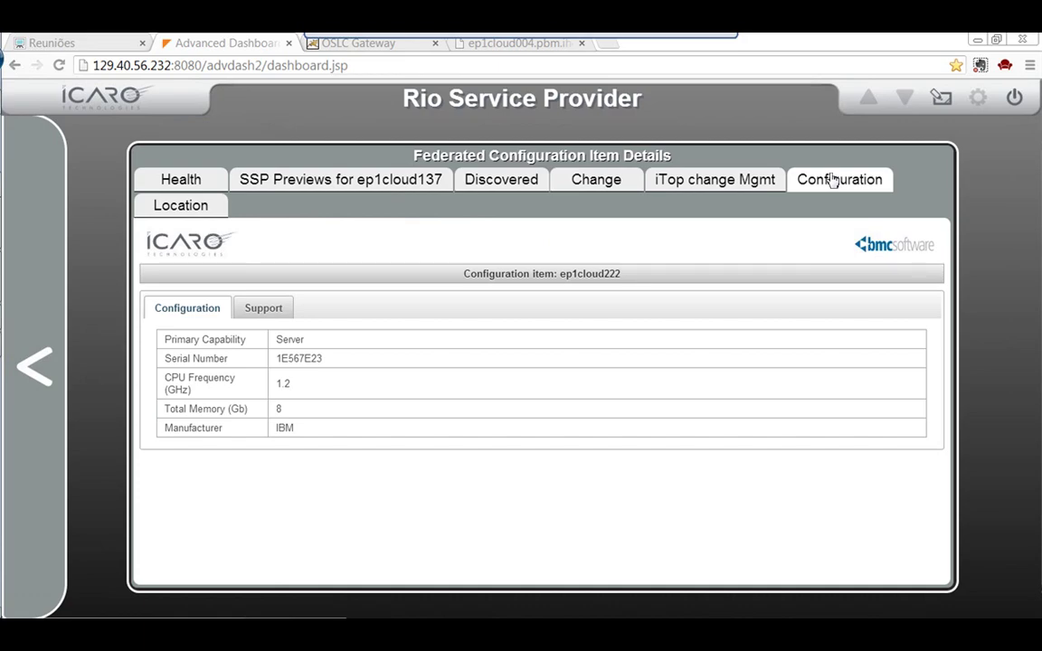
left_click(169, 209)
left_click(59, 293)
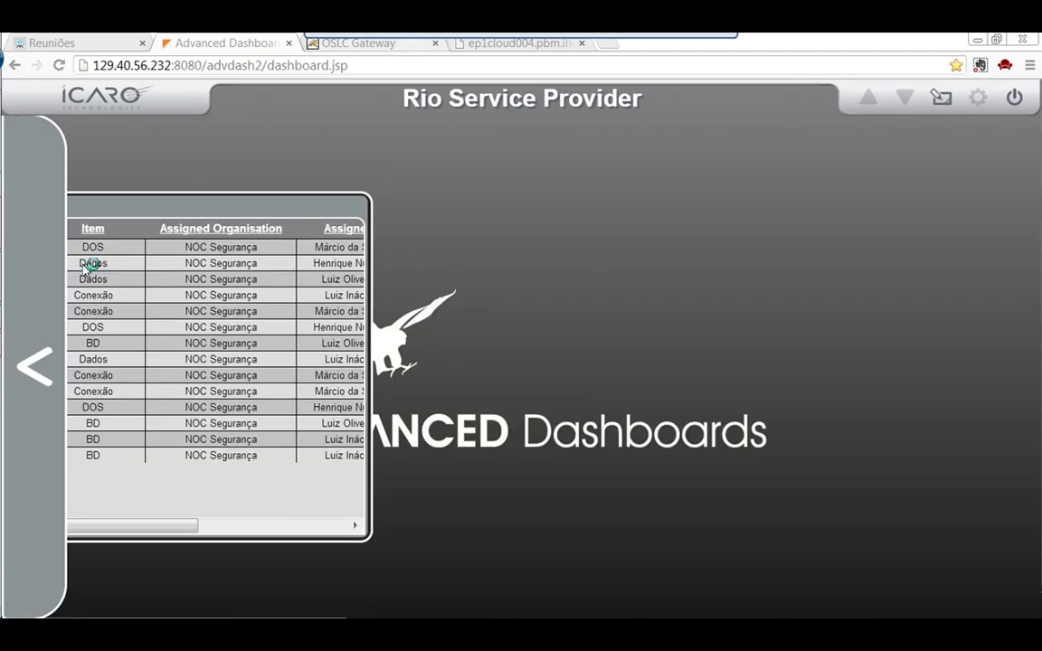
left_click(370, 47)
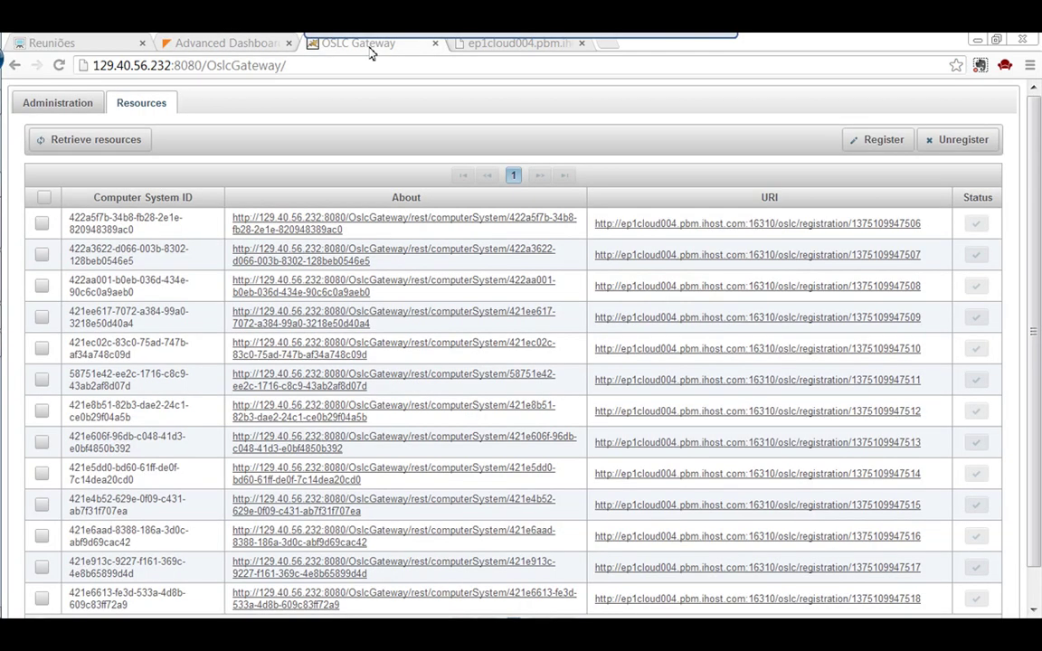
mouse_move(4, 182)
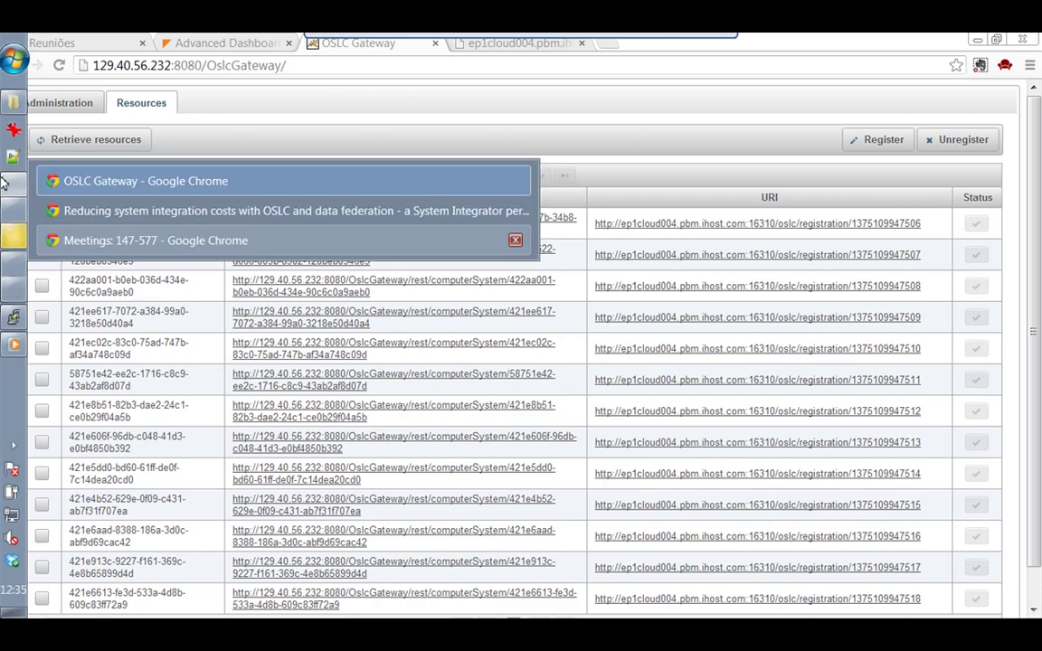
mouse_move(22, 239)
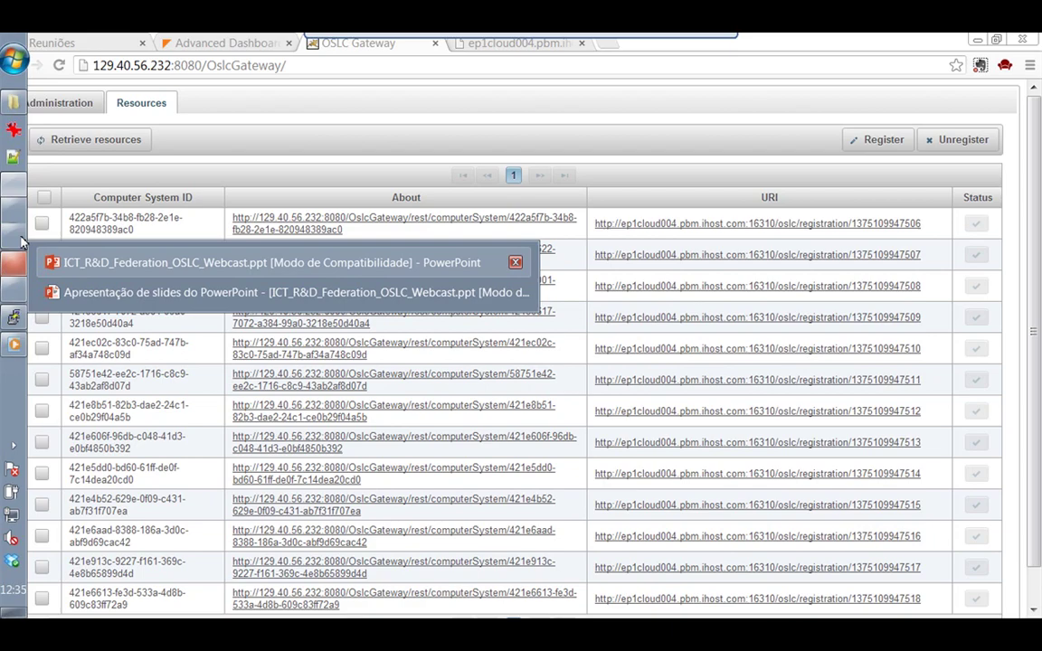
left_click(16, 263)
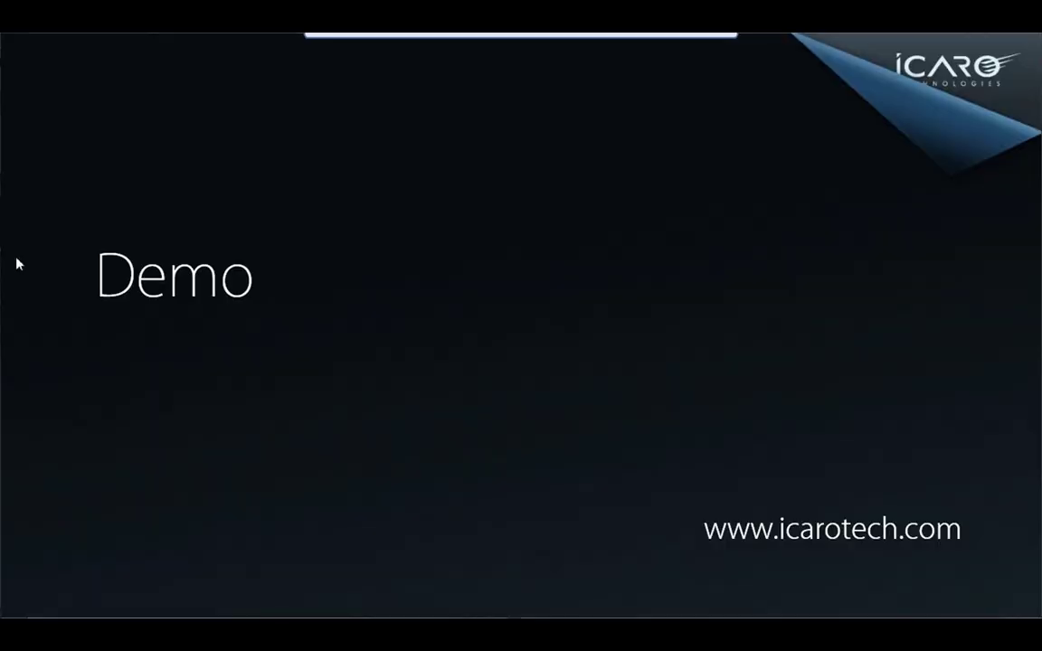
key("alt+Tab")
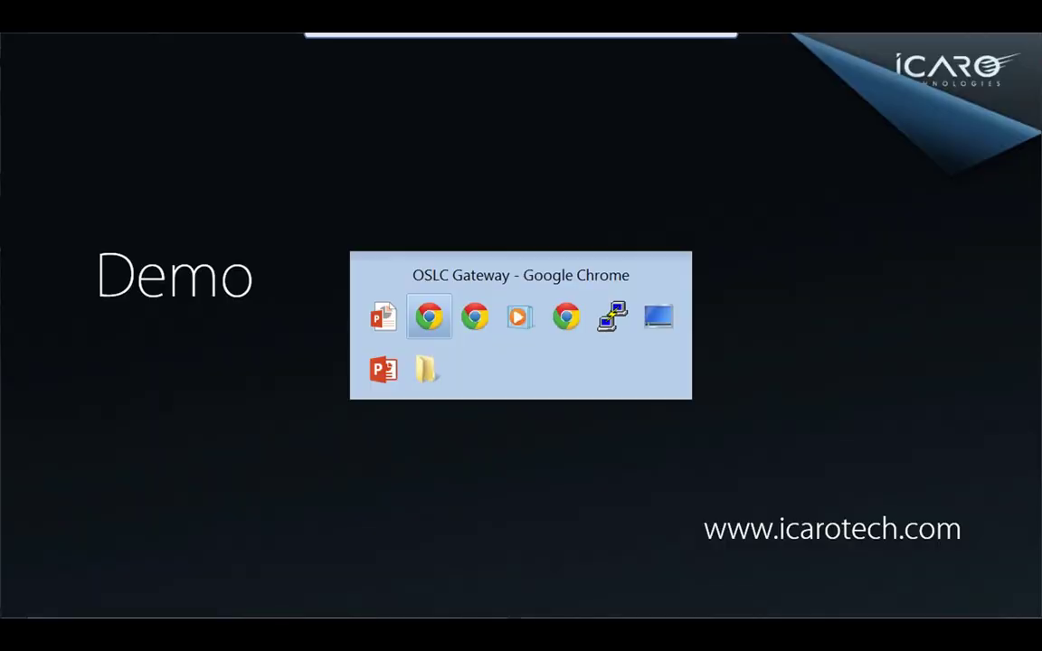
key("alt+Tab")
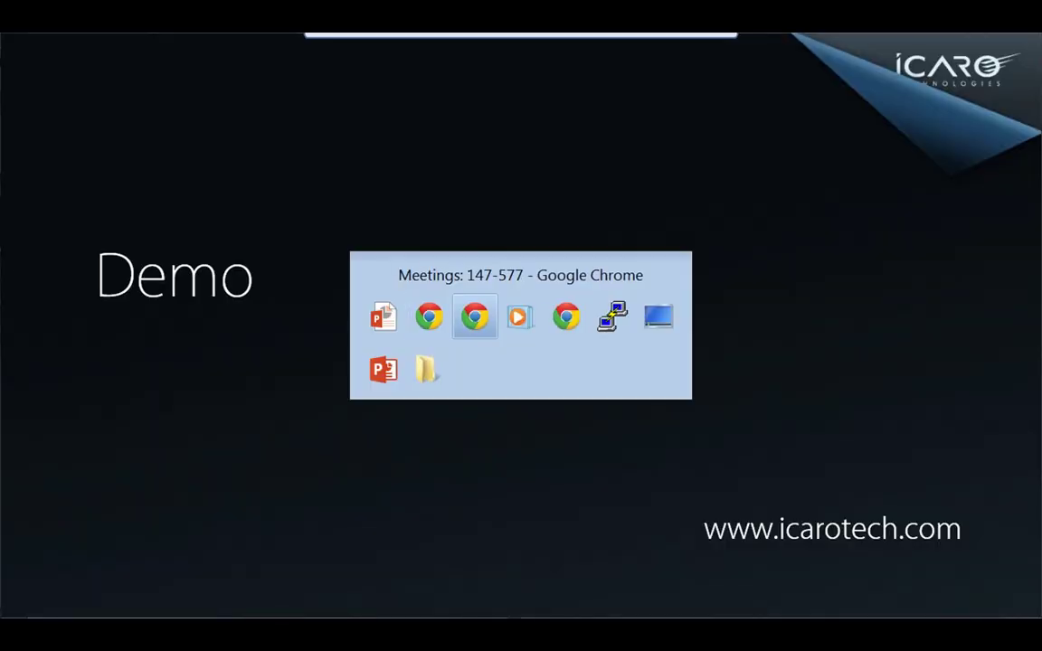
key("alt+shift+Tab")
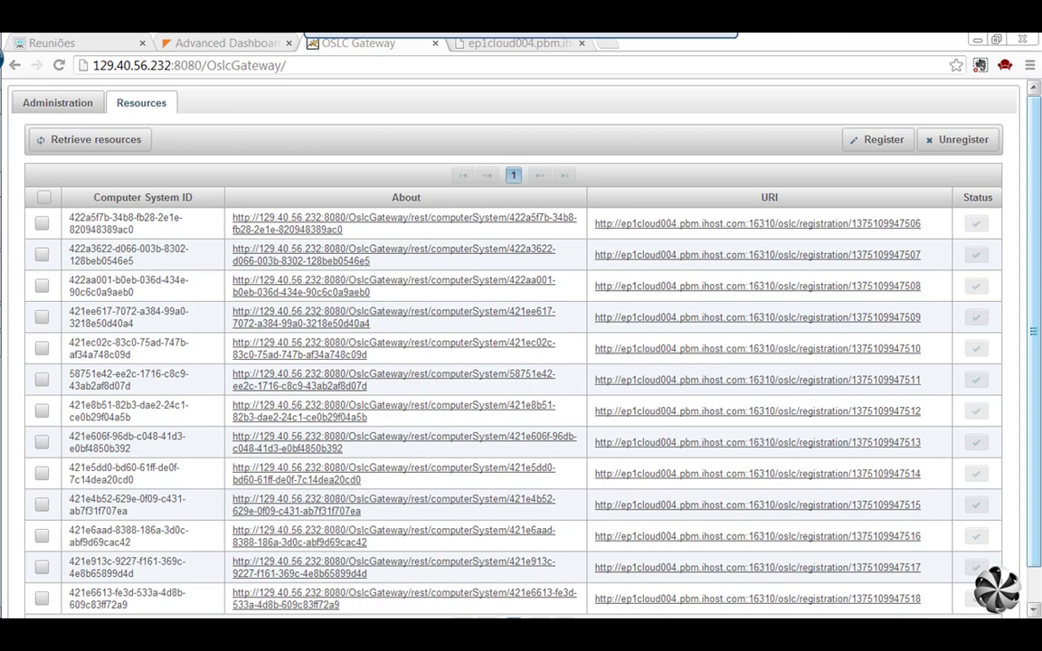
key("F5")
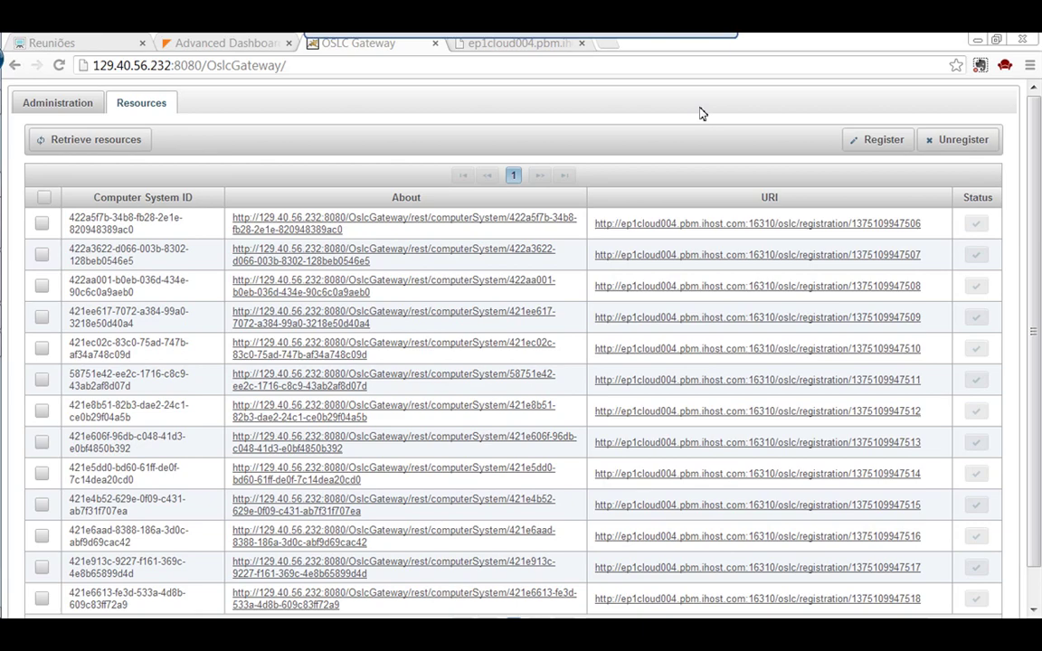
Switch to the PowerPoint slide show of ICT_R&D_Federation_OSLC_Webcast.ppt and advance two slides to the Summary bullet points.
mouse_move(3, 264)
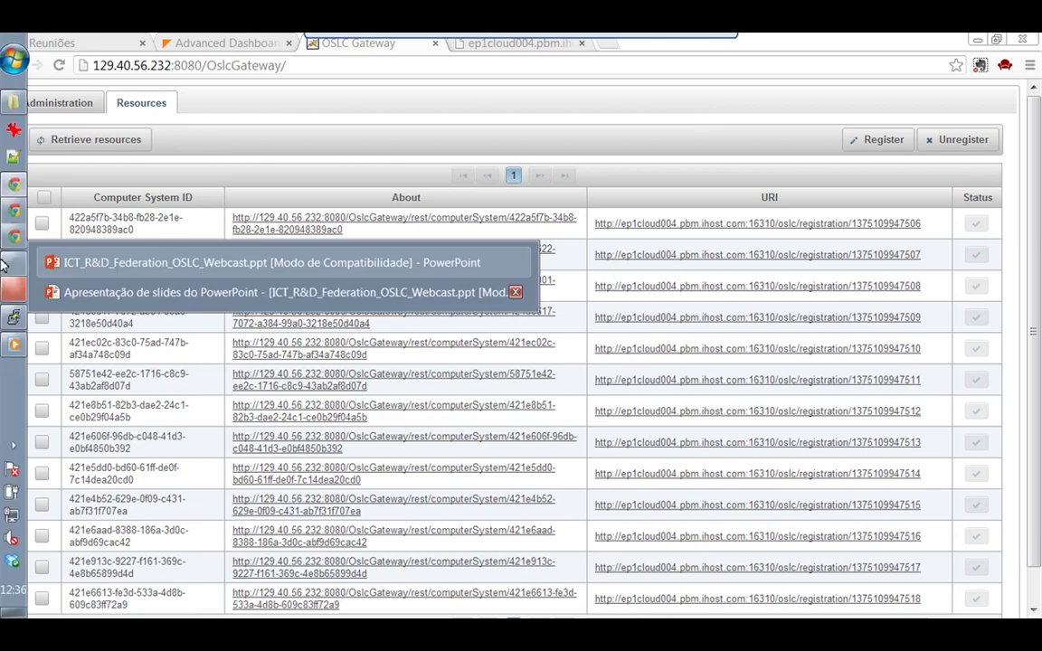
mouse_move(5, 292)
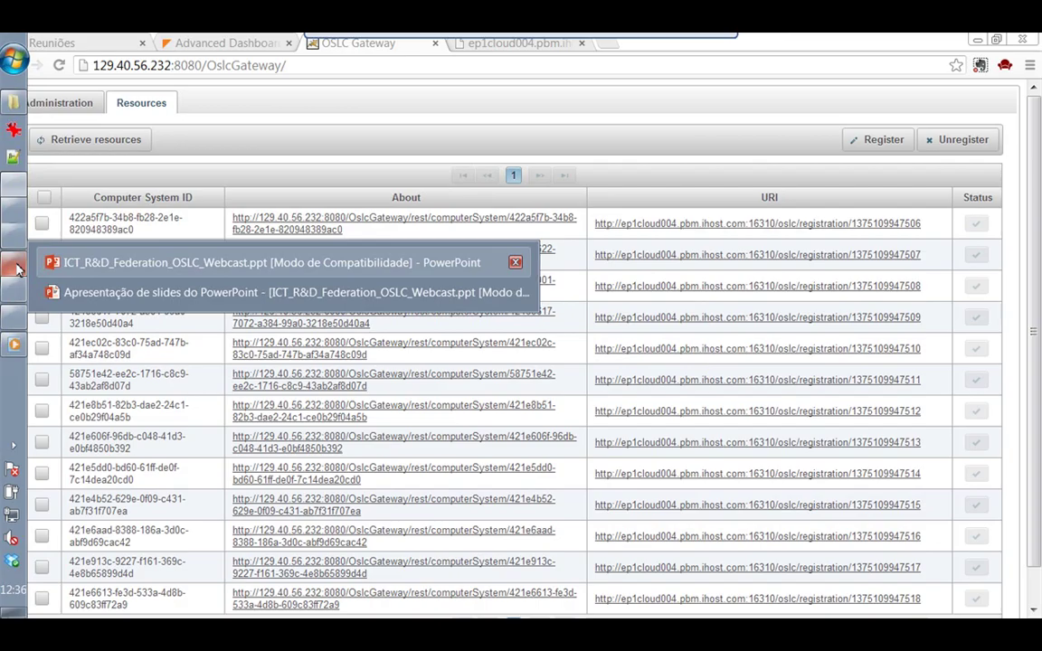
left_click(87, 291)
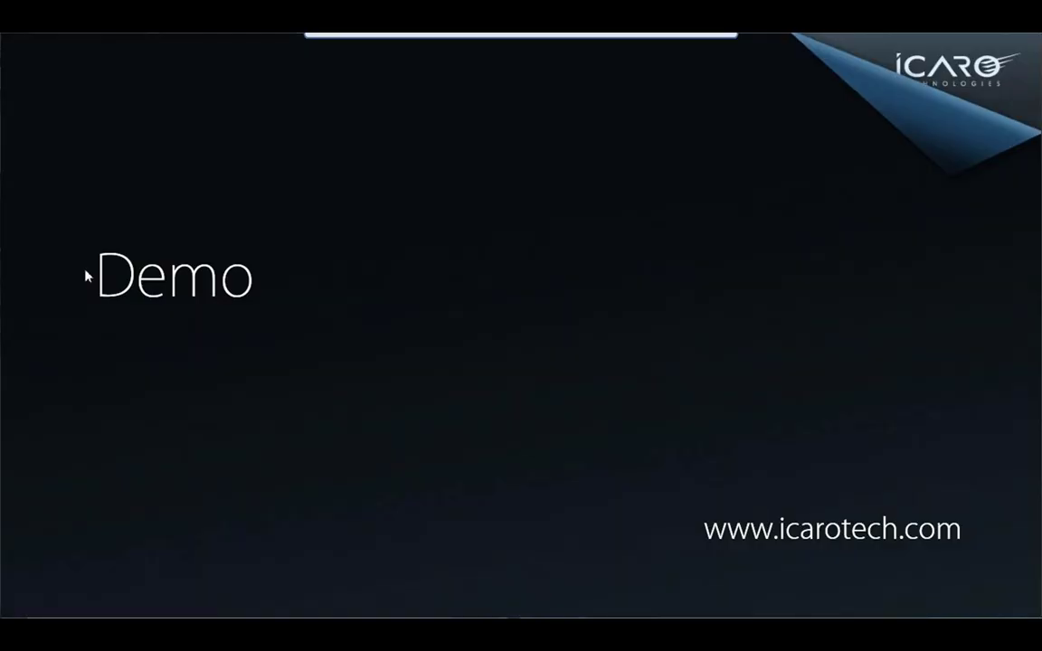
key("Right")
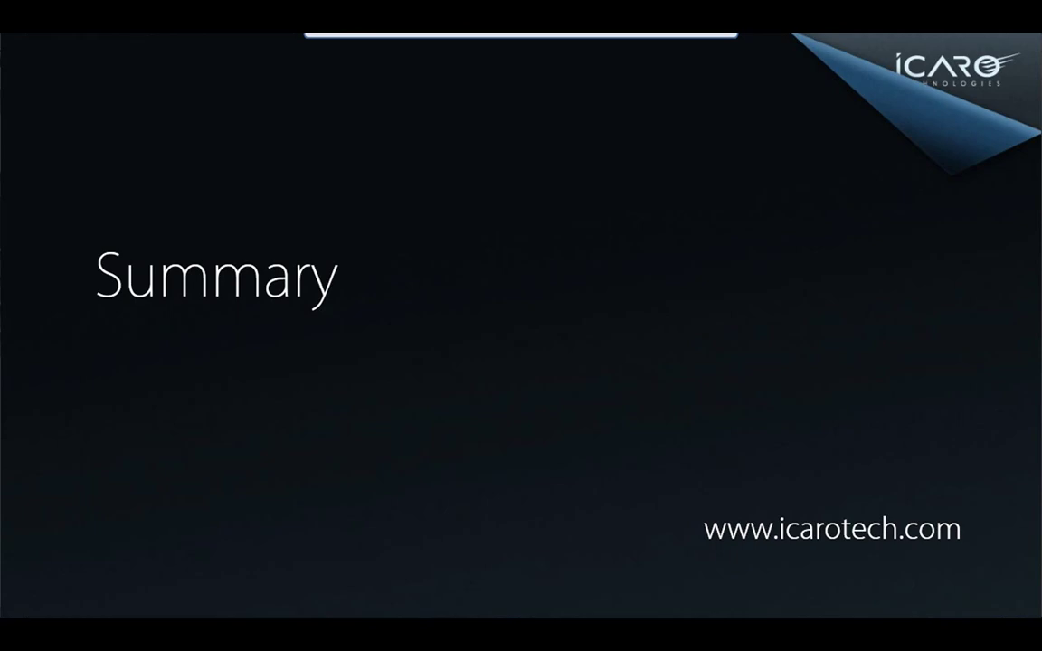
key("Right")
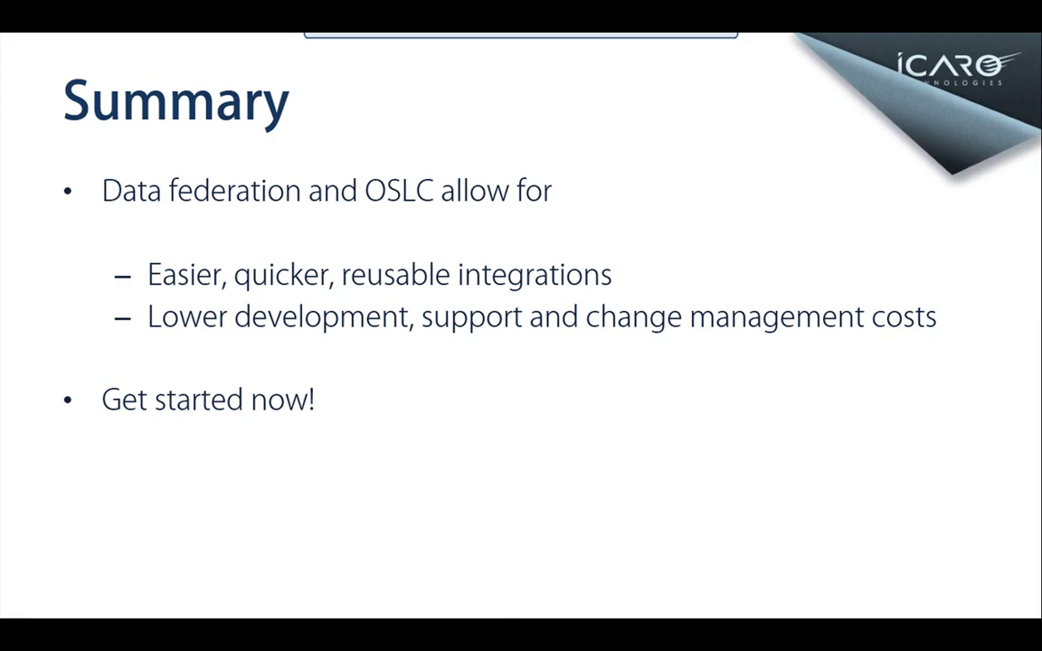
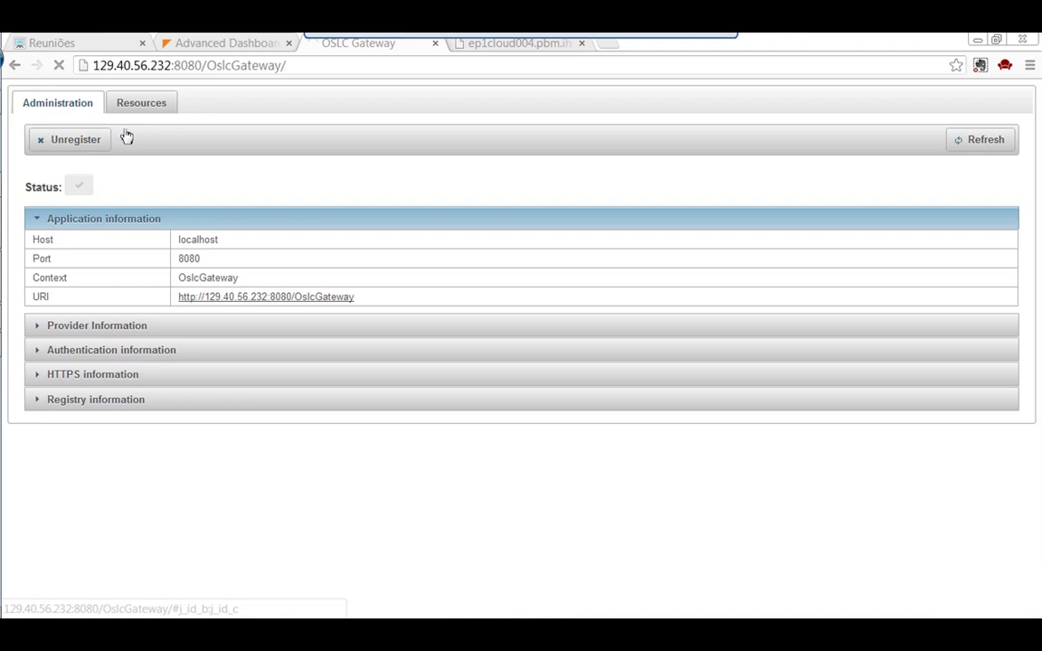
Expand the gateway's Registry information and open the provider registry's pr/collection link in a separate tab to examine the registered providers.
left_click(90, 403)
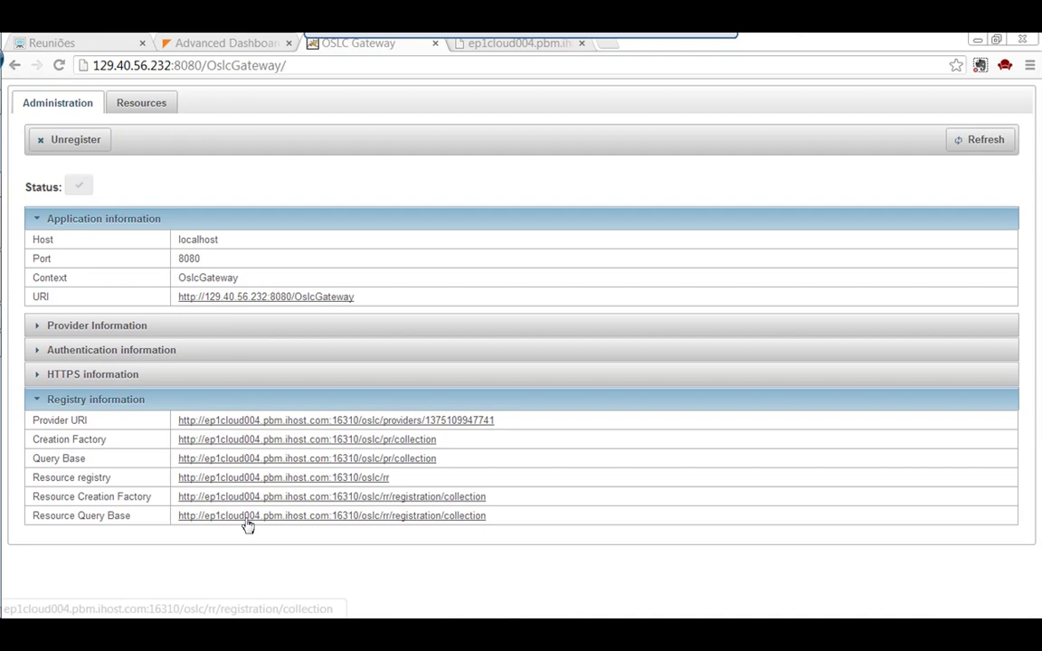
middle_click(346, 520)
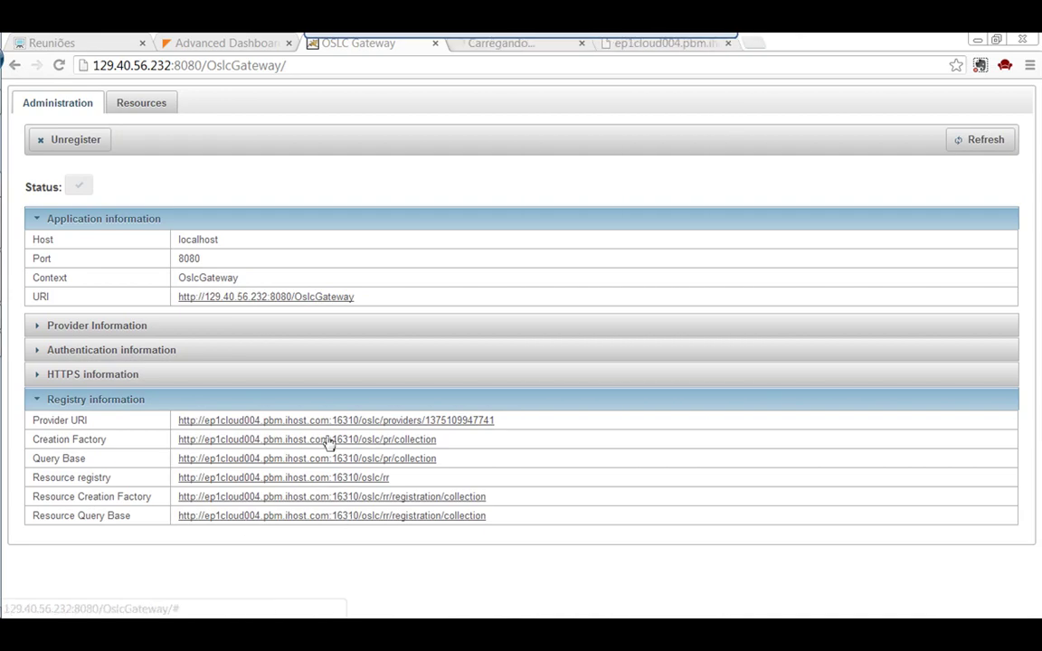
left_click(522, 46)
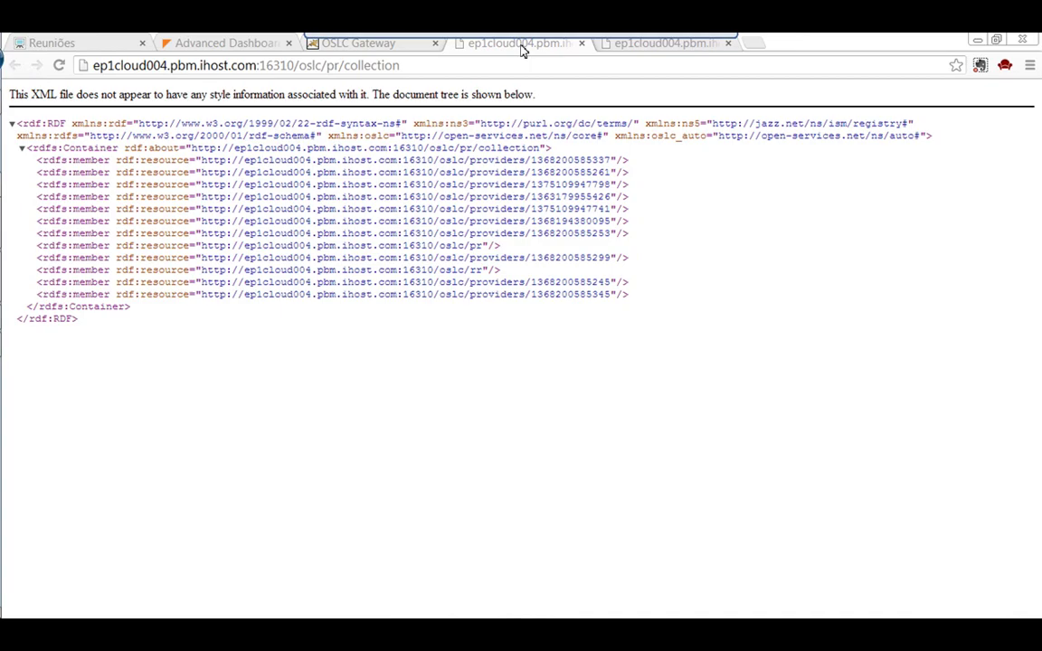
key("ctrl+plus")
key("ctrl+plus")
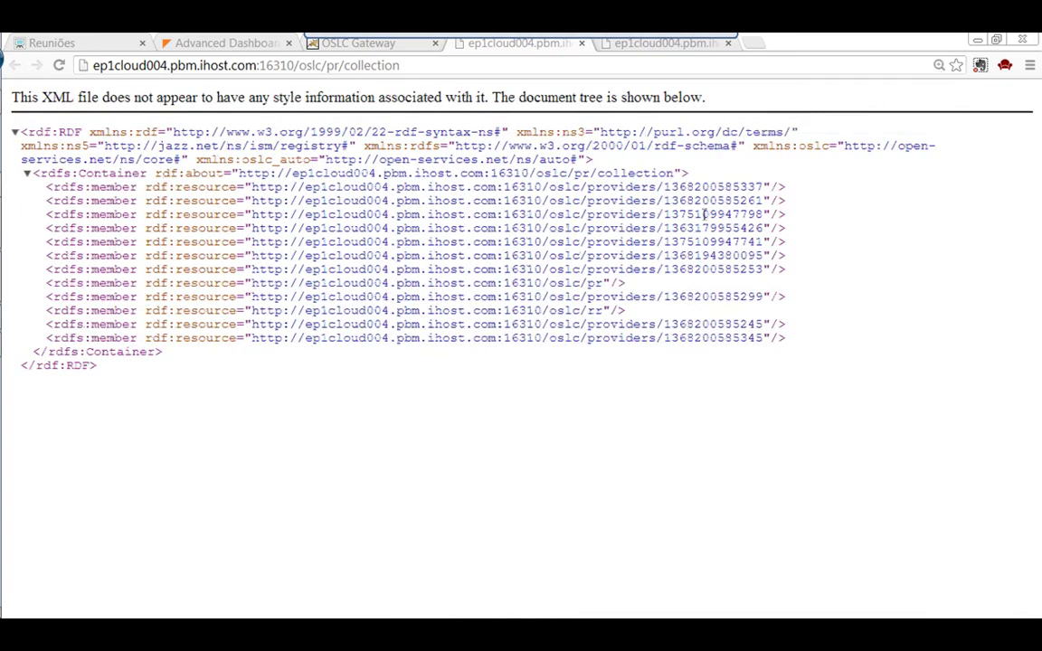
Open the rr/registration/collection link from the OSLC Gateway in a separate tab and highlight one registration record's URI.
left_click(386, 50)
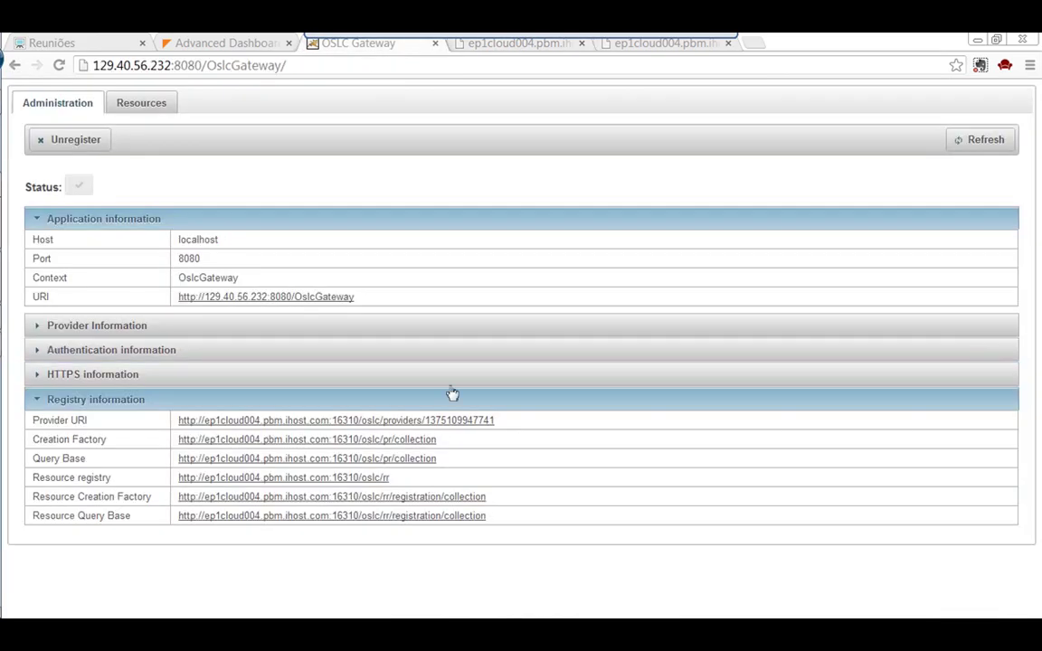
middle_click(437, 495)
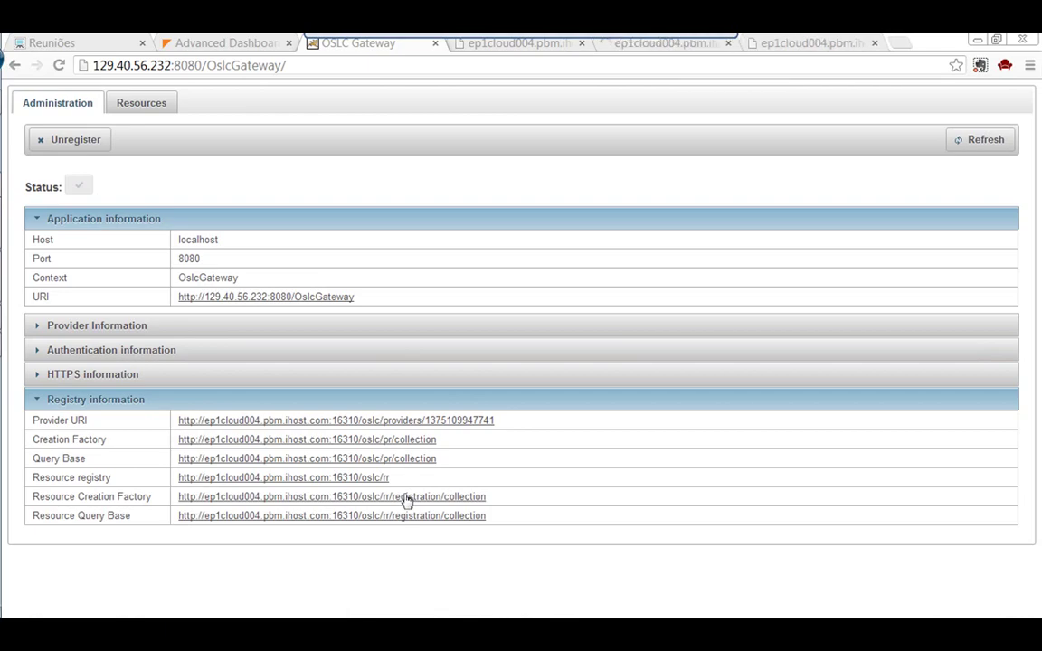
key("ctrl+Tab")
key("ctrl+Tab")
scroll(644, 322, "up", 1)
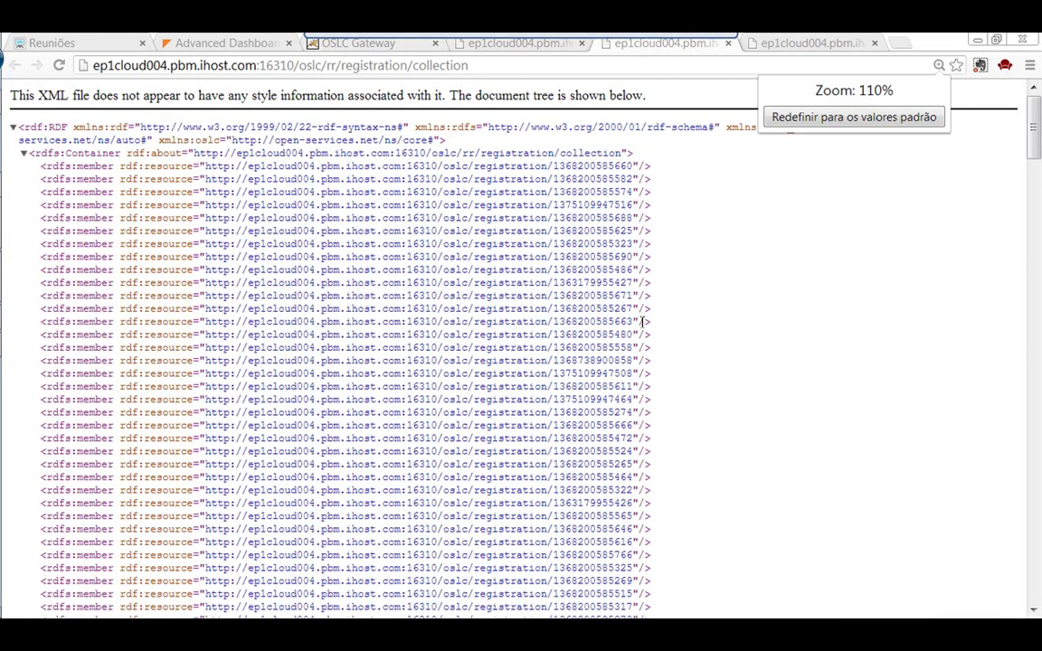
scroll(644, 321, "up", 1)
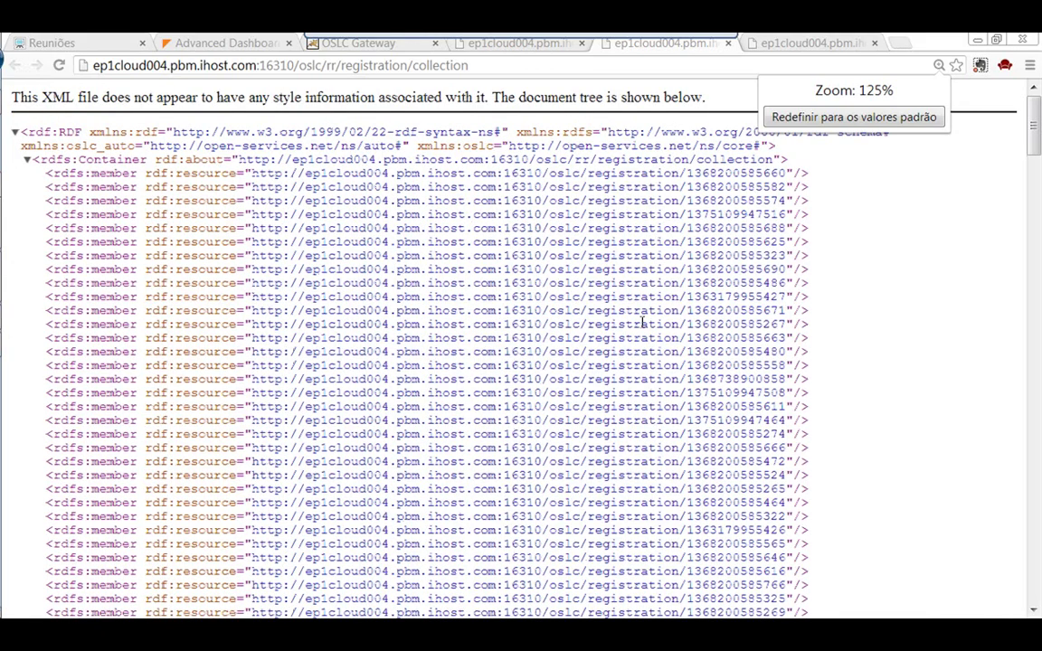
scroll(644, 321, "up", 1)
left_click_drag(373, 277, 909, 286)
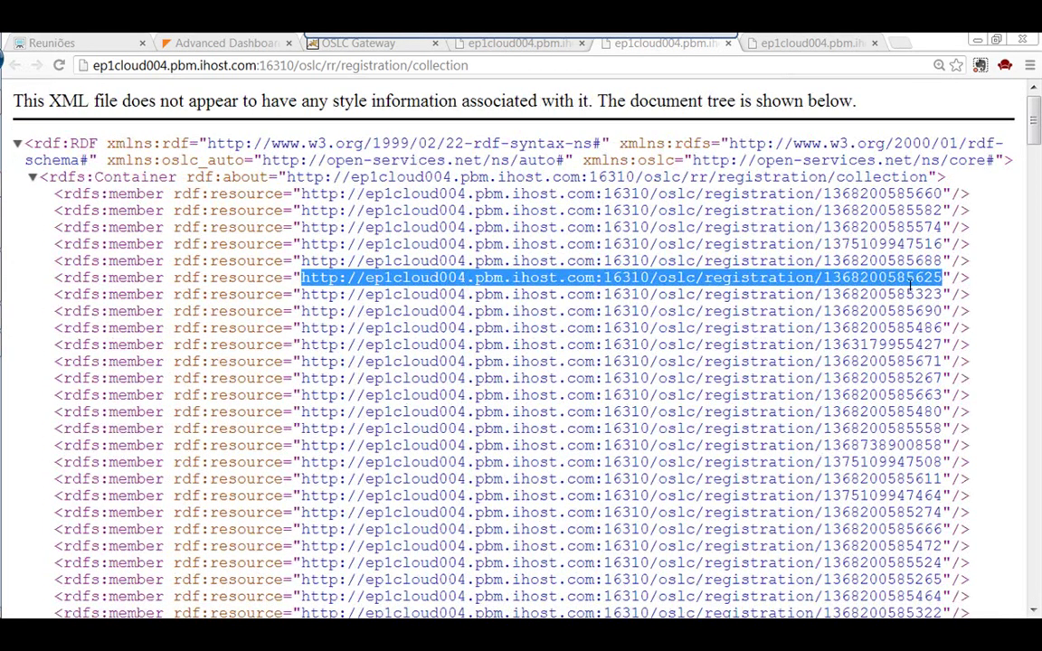
scroll(592, 340, "down", 1)
Query the registration collection with oslc.where=crtv:manufacturer="VMware" added to its address.
left_click(508, 72)
left_click(507, 73)
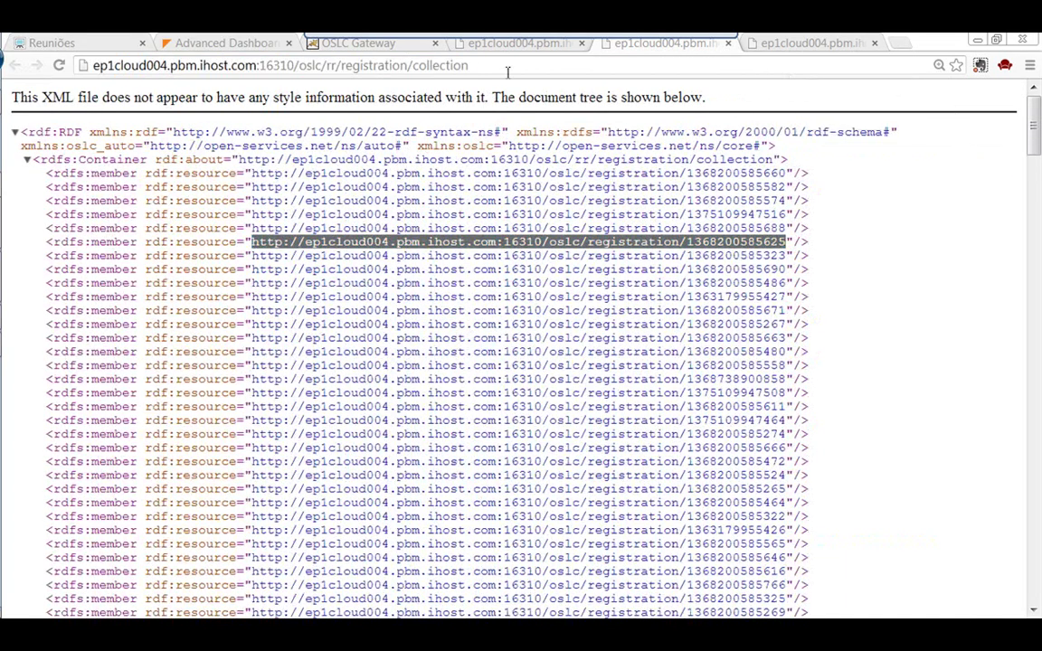
type("?")
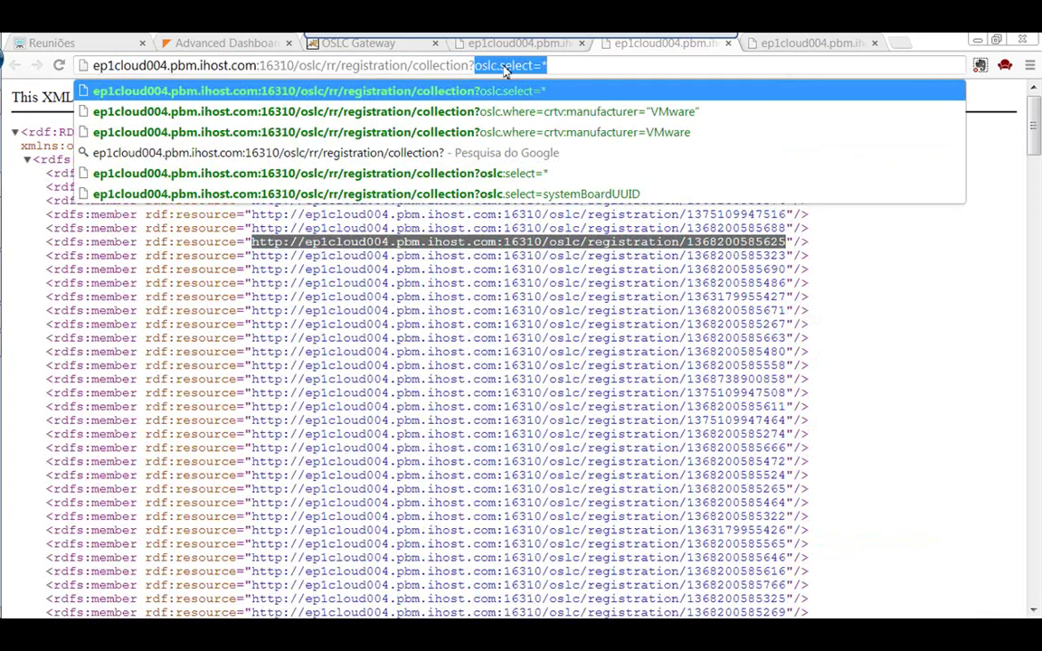
key("Down")
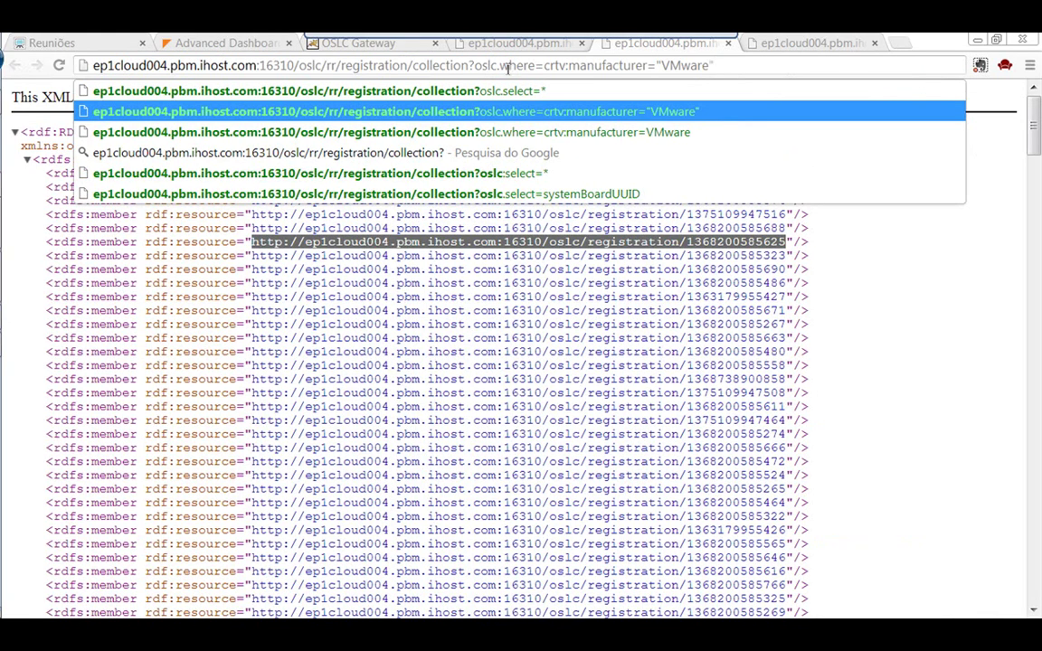
left_click(570, 67, "shift")
left_click(722, 67)
key("Return")
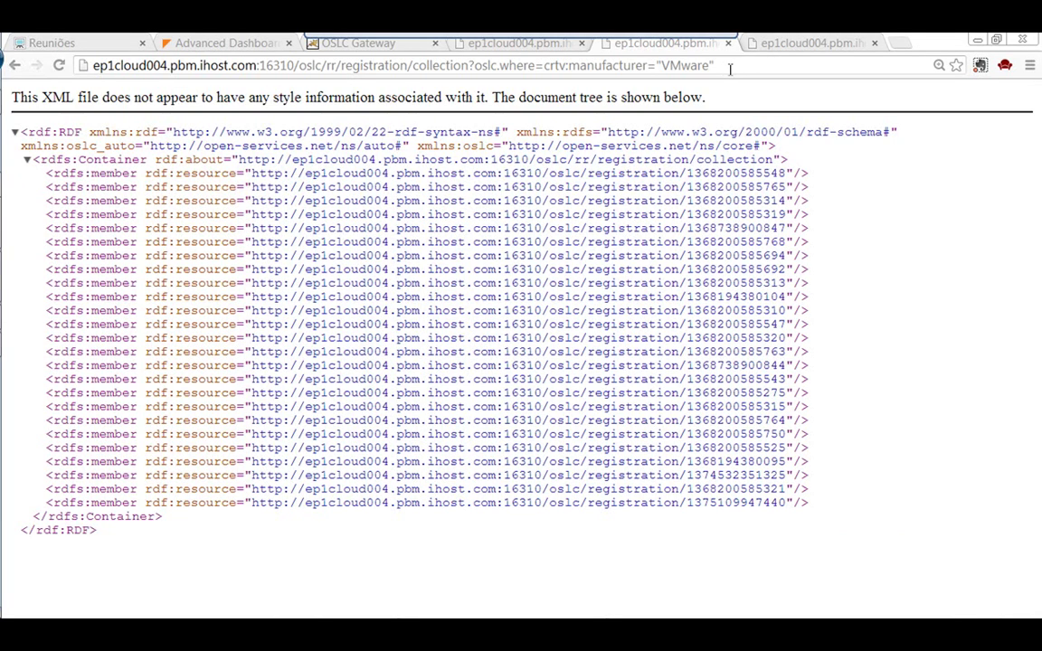
Copy the full URI of the first registration record in the VMware query results.
left_click_drag(443, 174, 253, 175)
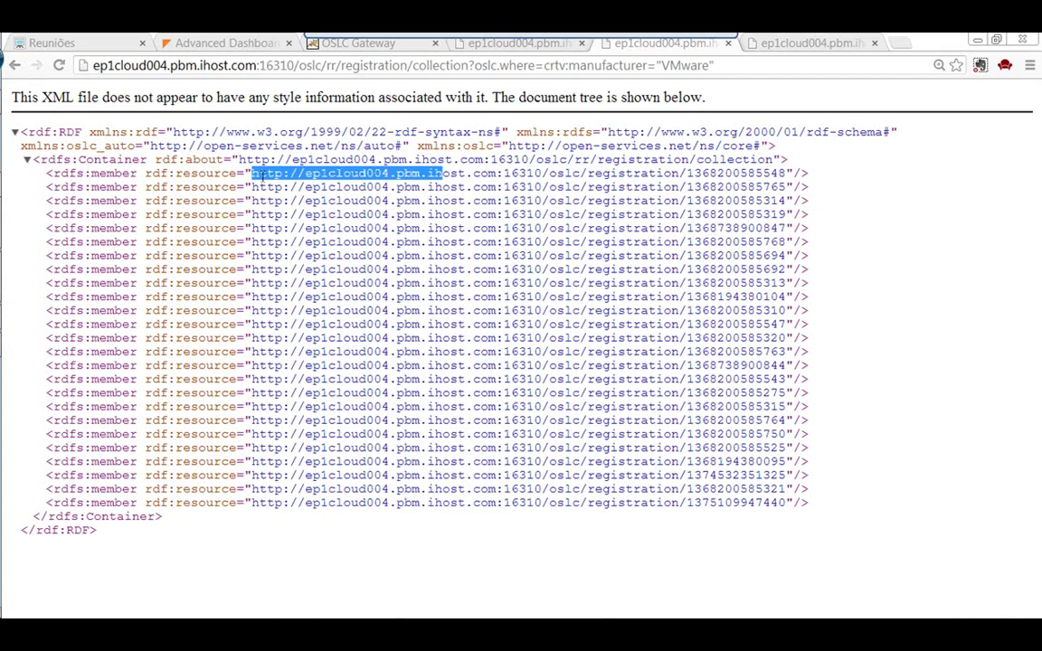
left_click_drag(256, 174, 786, 174)
key("ctrl+c")
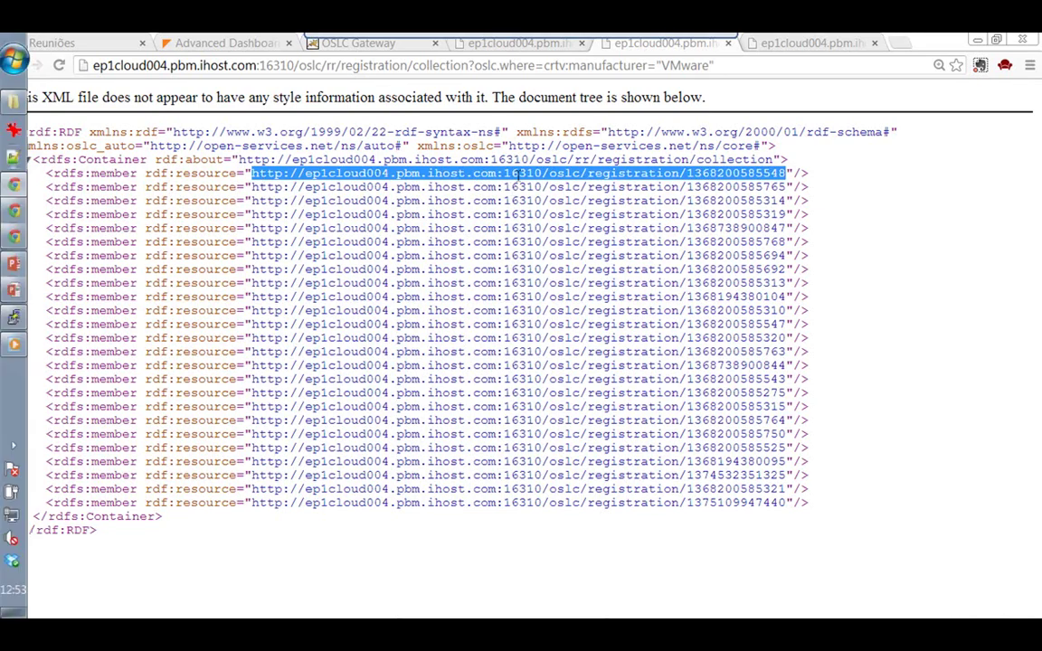
mouse_move(15, 291)
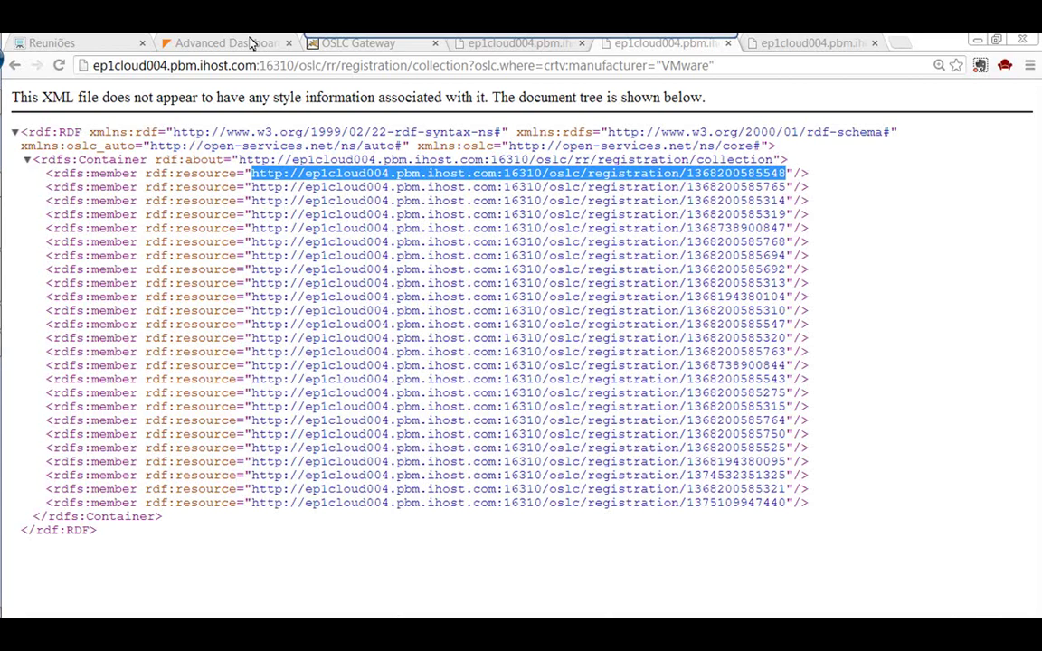
Open the gateway's Creation Factory link in a separate tab, view the provider collection, and return to the VMware query results.
left_click(355, 44)
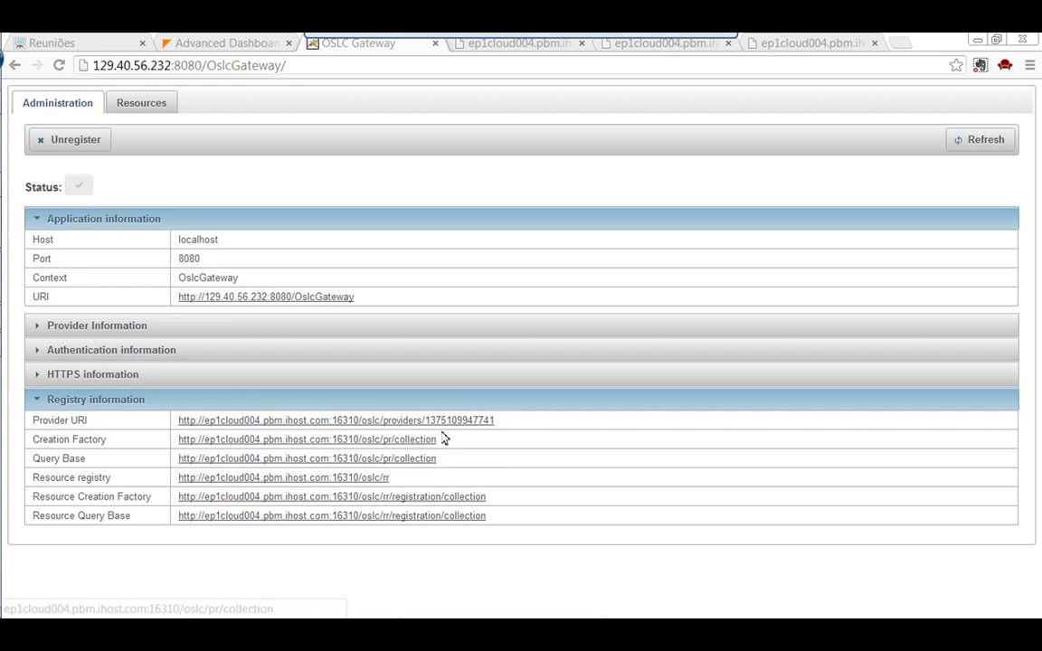
middle_click(401, 441)
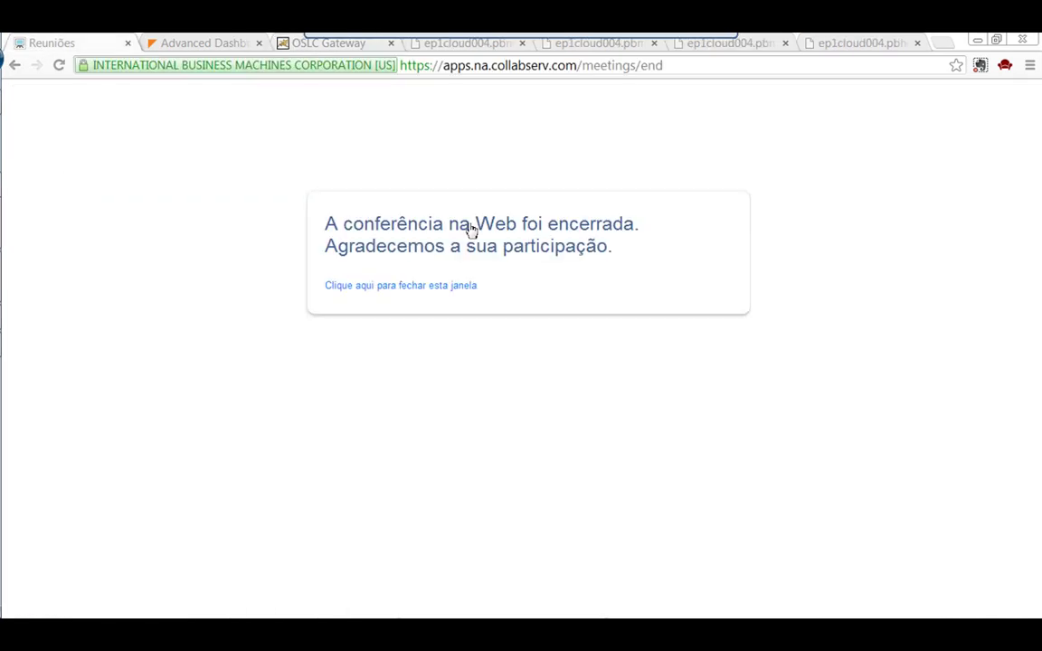
key("ctrl+4")
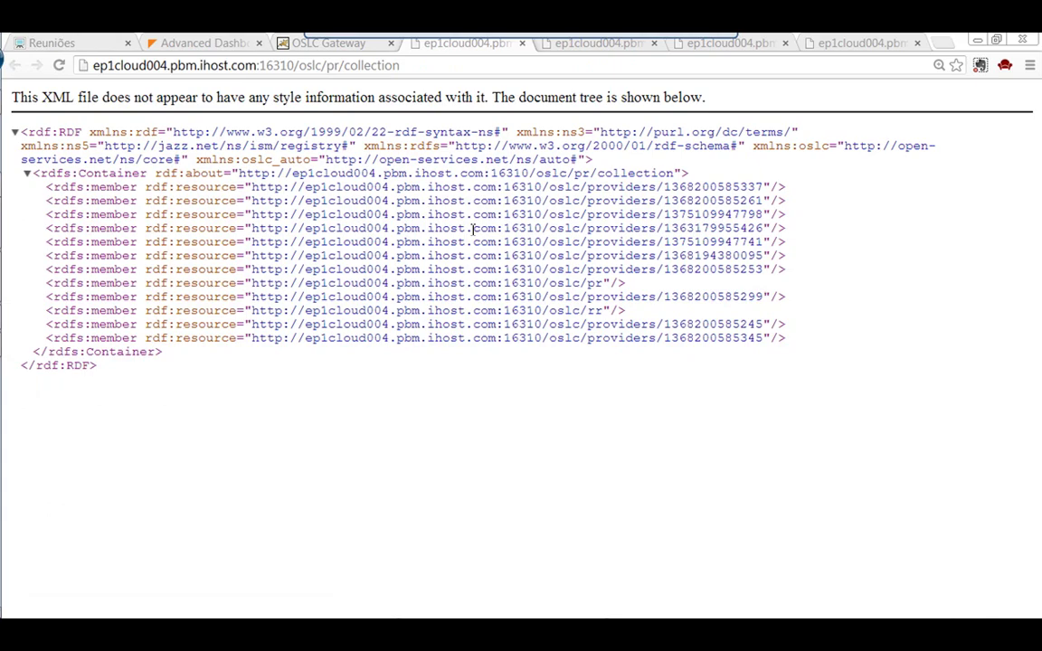
key("ctrl+Tab")
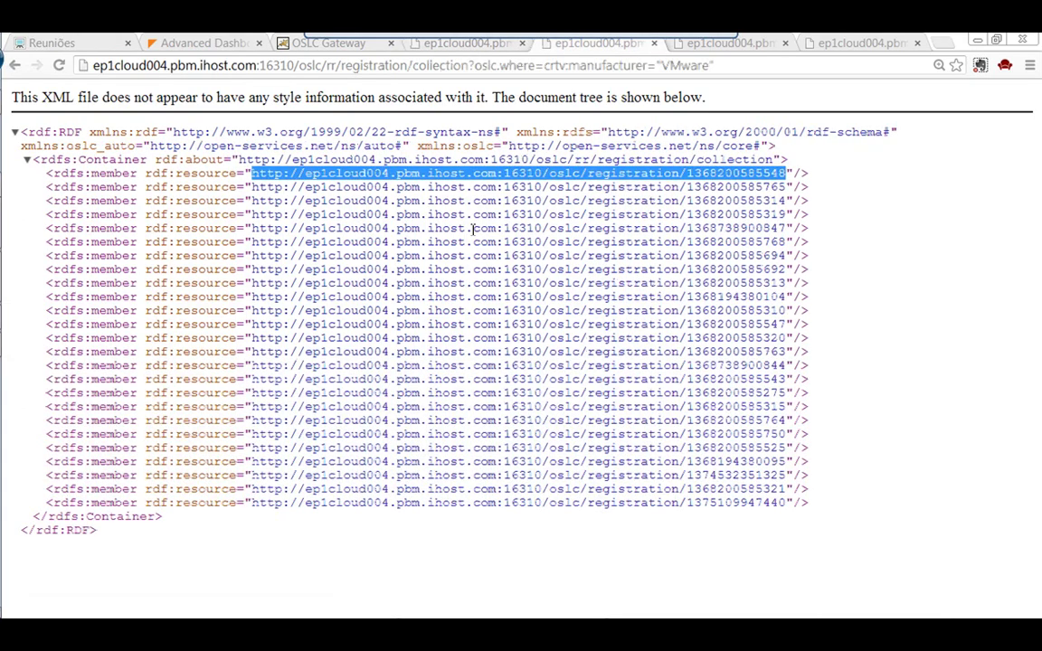
Open the copied registration record URI in a new tab.
key("ctrl+t")
key("ctrl+v")
key("Return")
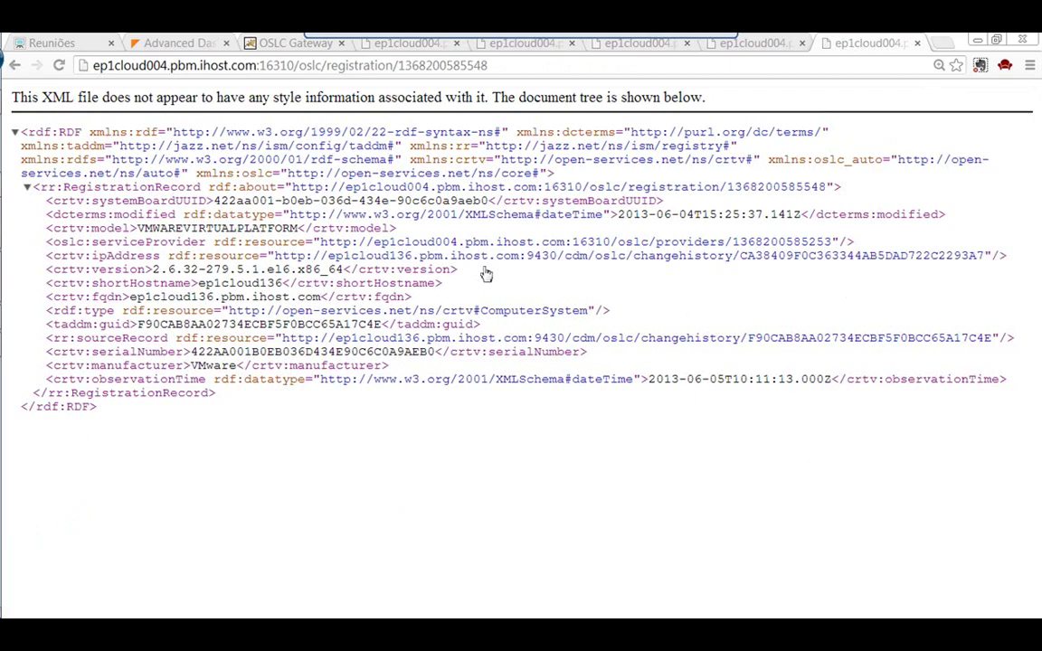
Highlight the record's crtv:model, systemBoardUUID and ipAddress properties and the systemBoardUUID value, and clear the selection.
double_click(105, 231)
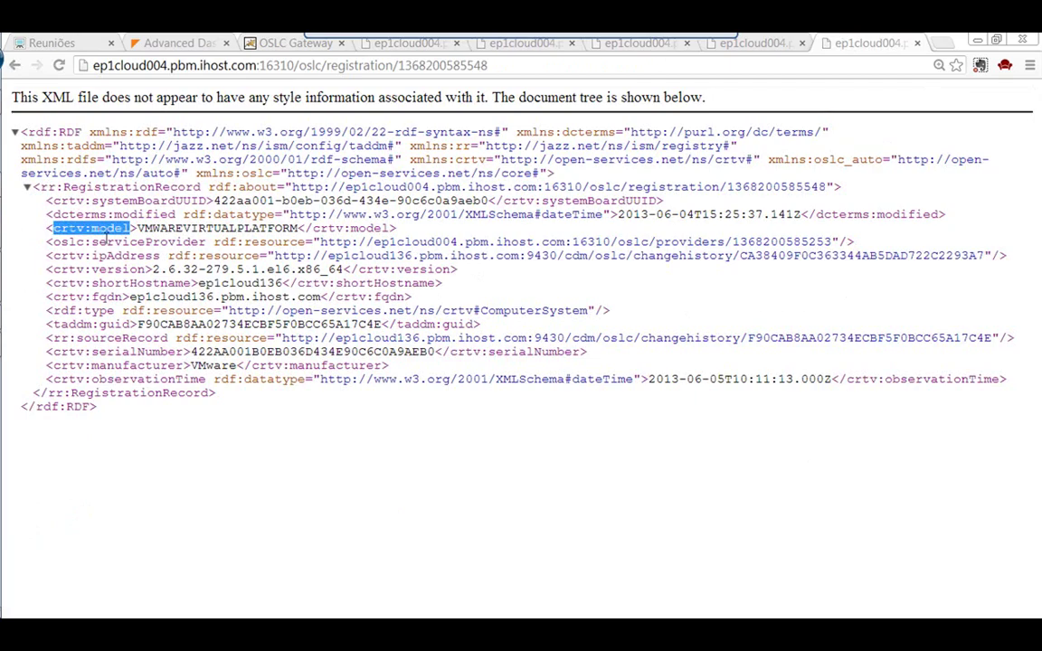
double_click(90, 200)
left_click_drag(159, 257, 94, 259)
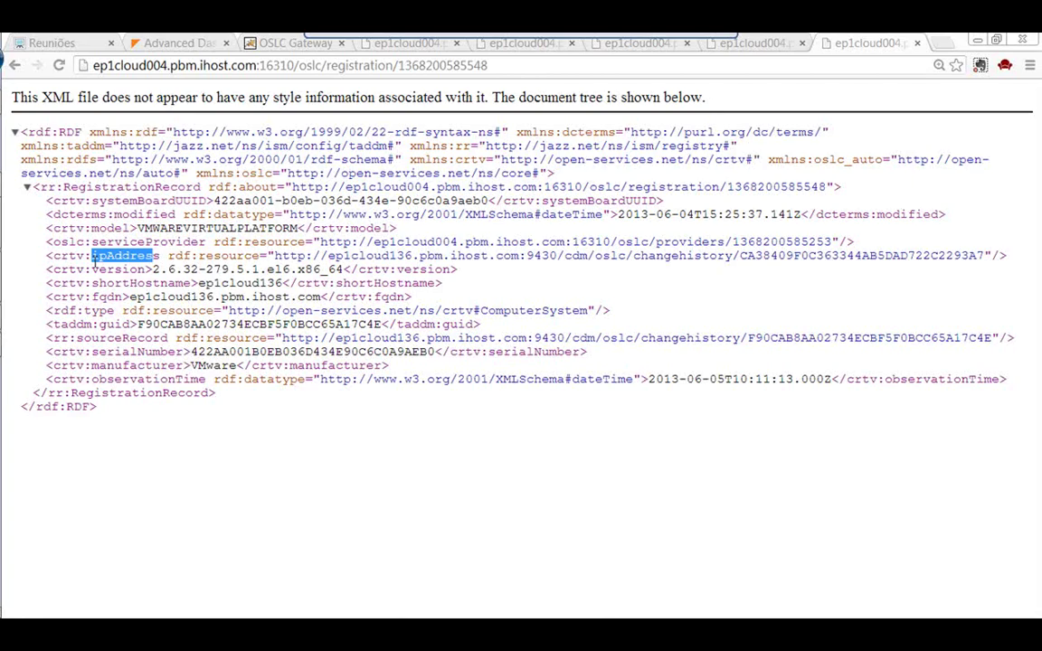
left_click_drag(94, 260, 158, 262)
left_click_drag(214, 200, 311, 204)
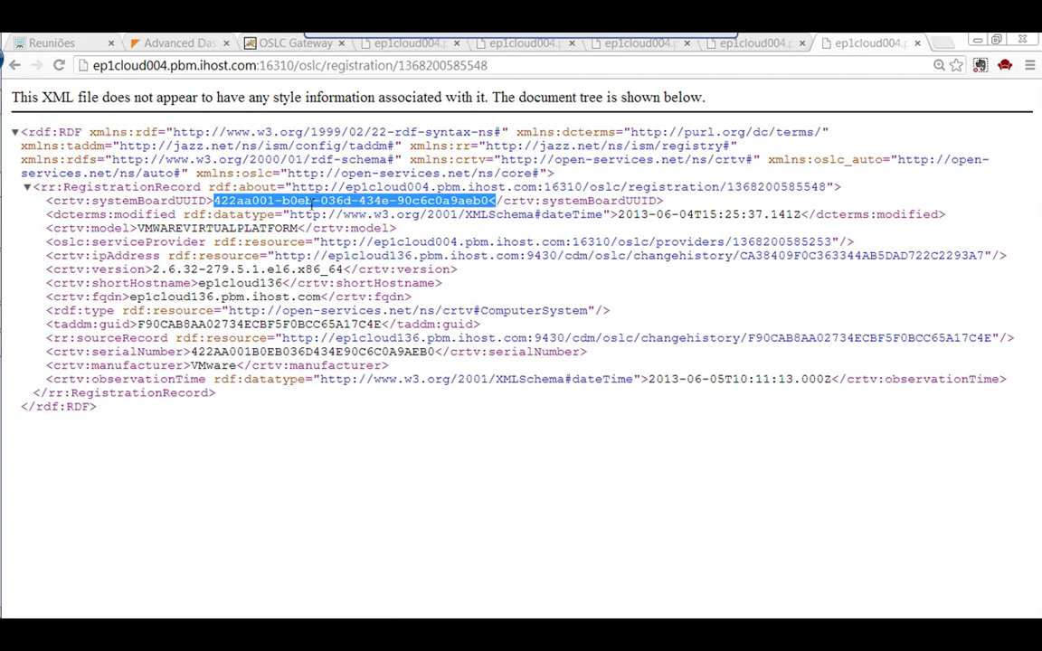
left_click_drag(312, 204, 501, 206)
left_click(500, 207)
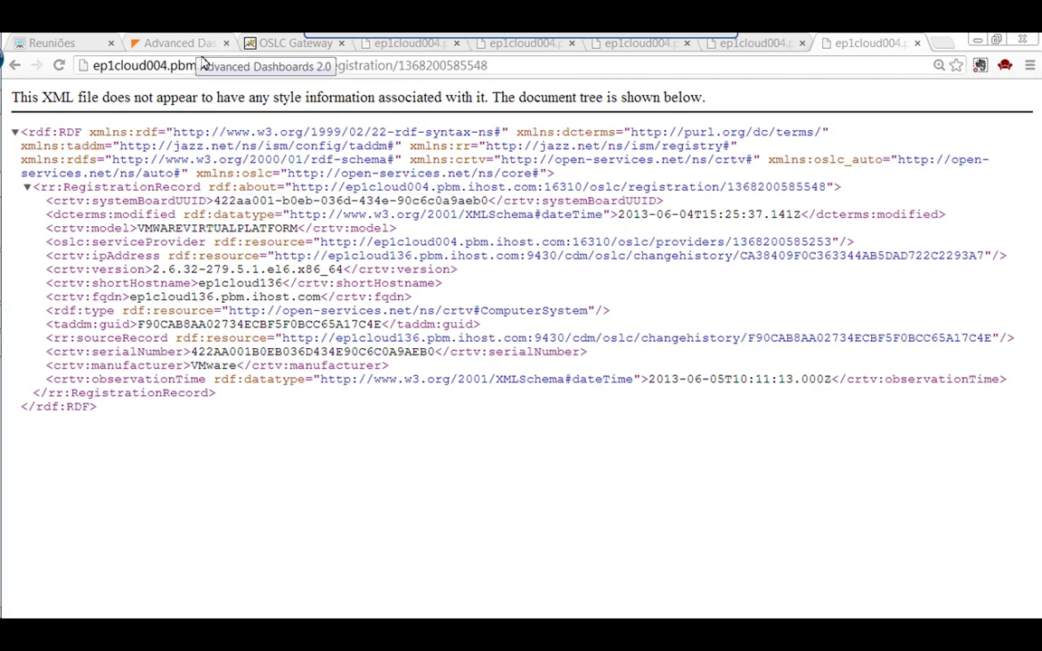